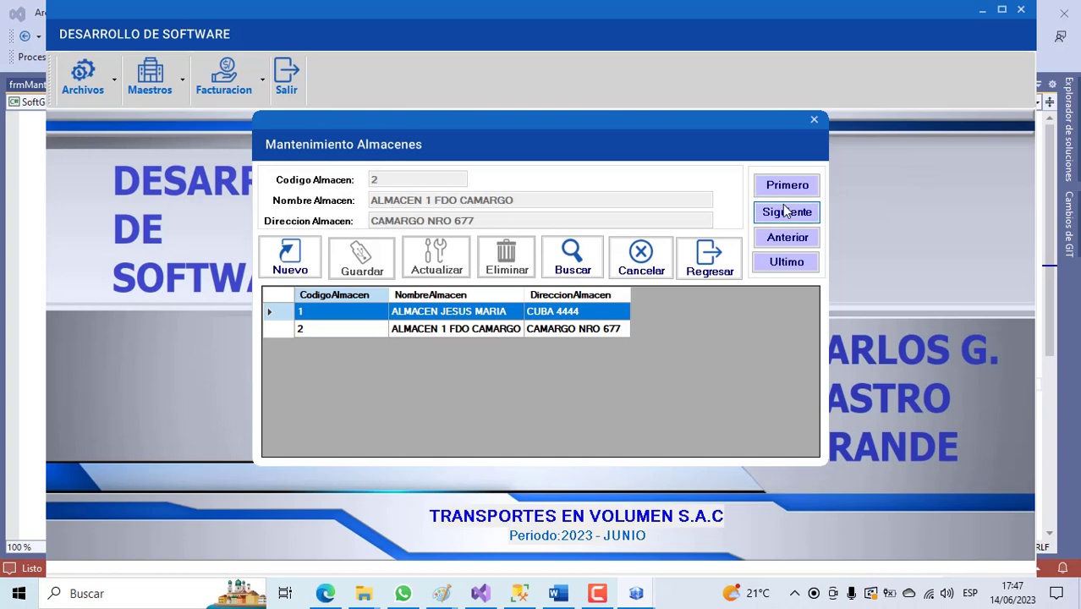
Step: Browse to the previous and the last warehouse record in the maintenance form
left_click(786, 238)
left_click(782, 263)
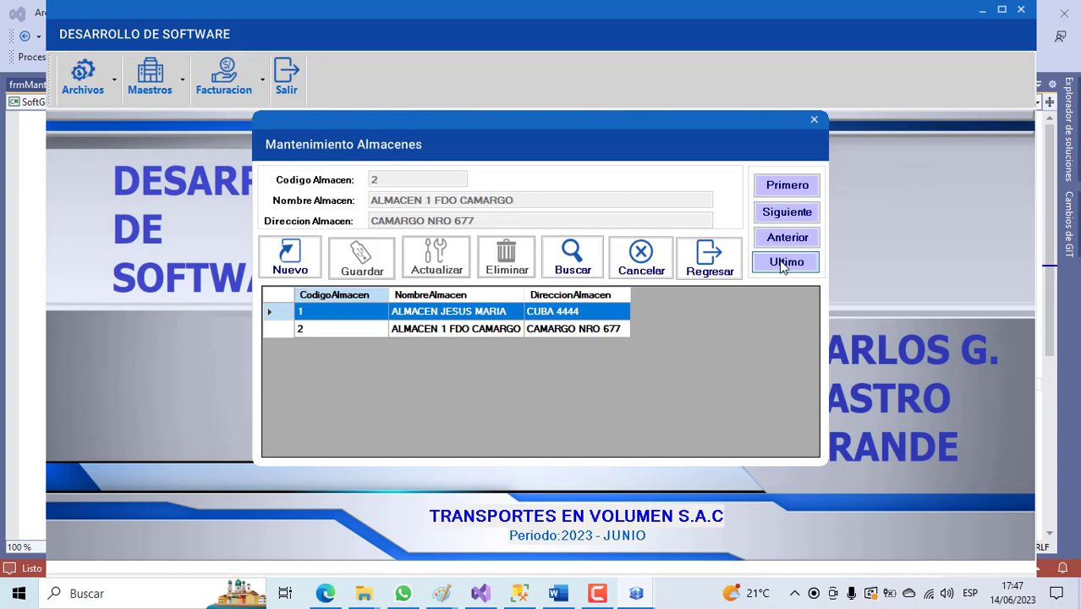
Step: Start a new warehouse record and try to save it with all fields empty
left_click(298, 257)
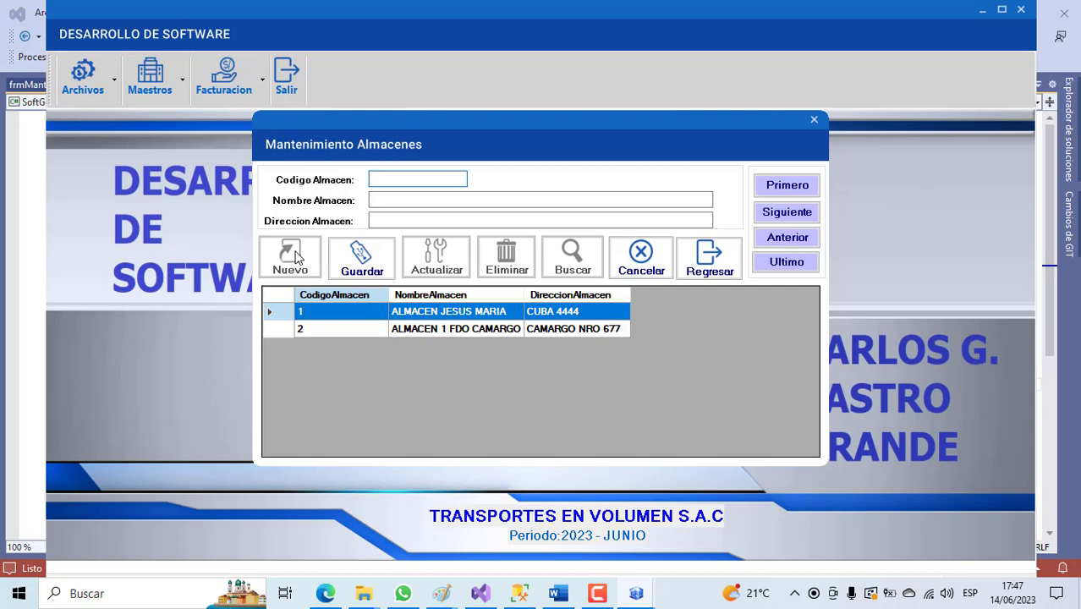
left_click(379, 260)
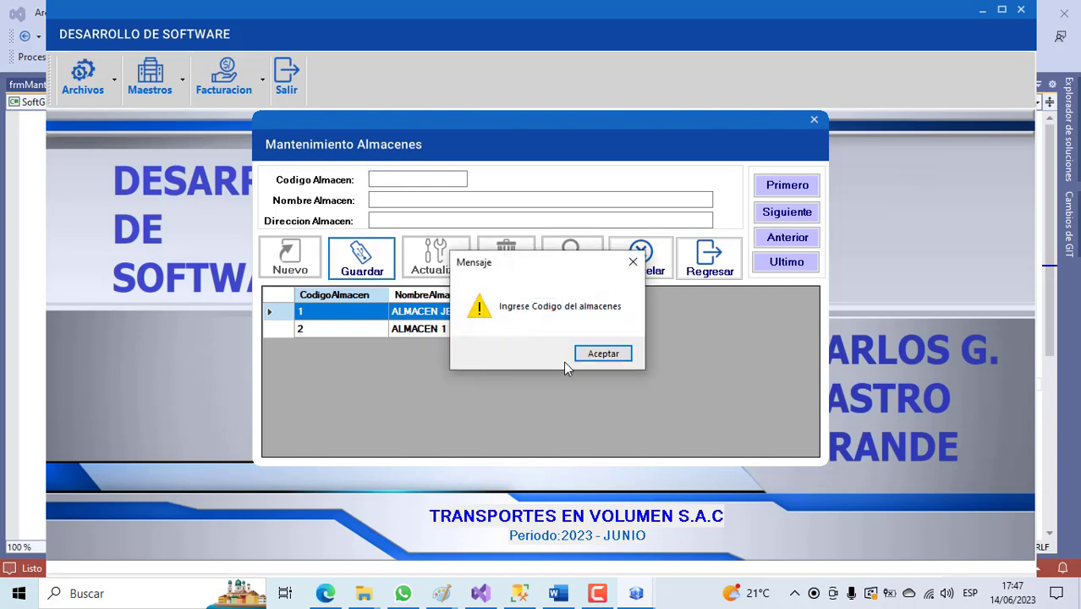
left_click(589, 356)
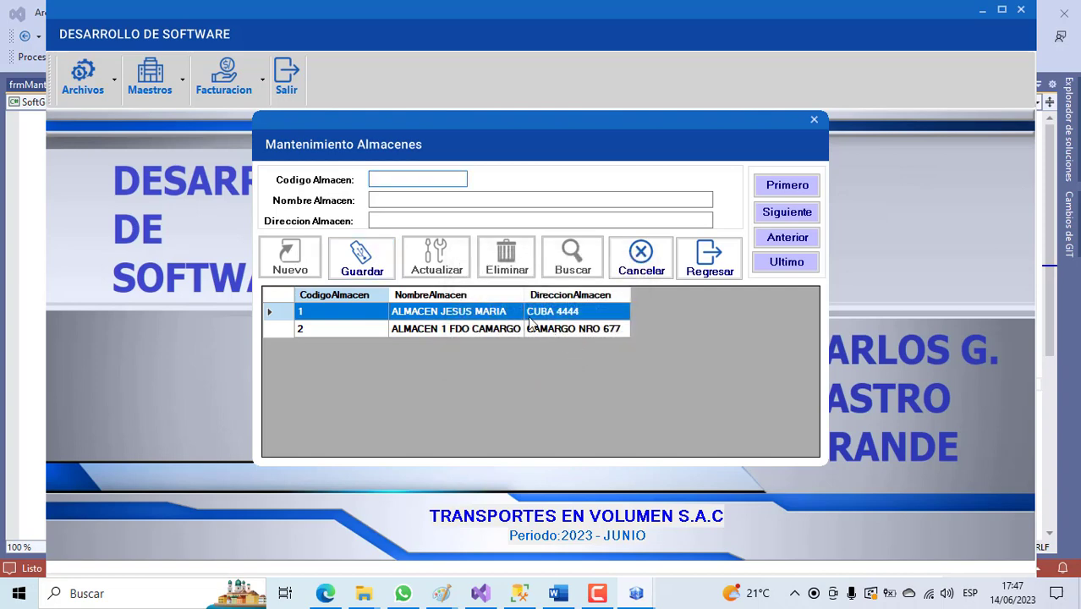
Step: Give the new warehouse code 3 and the name ALMACEN LIMA, leave its address blank, and save the record
type("3")
left_click(408, 201)
type("AL")
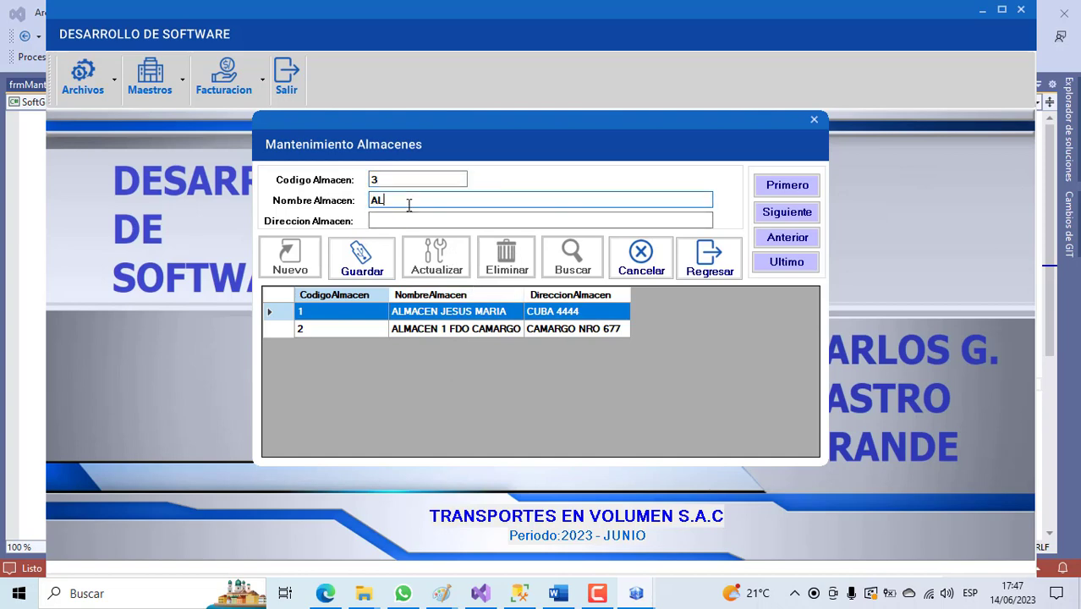
type("MACEN LIMA")
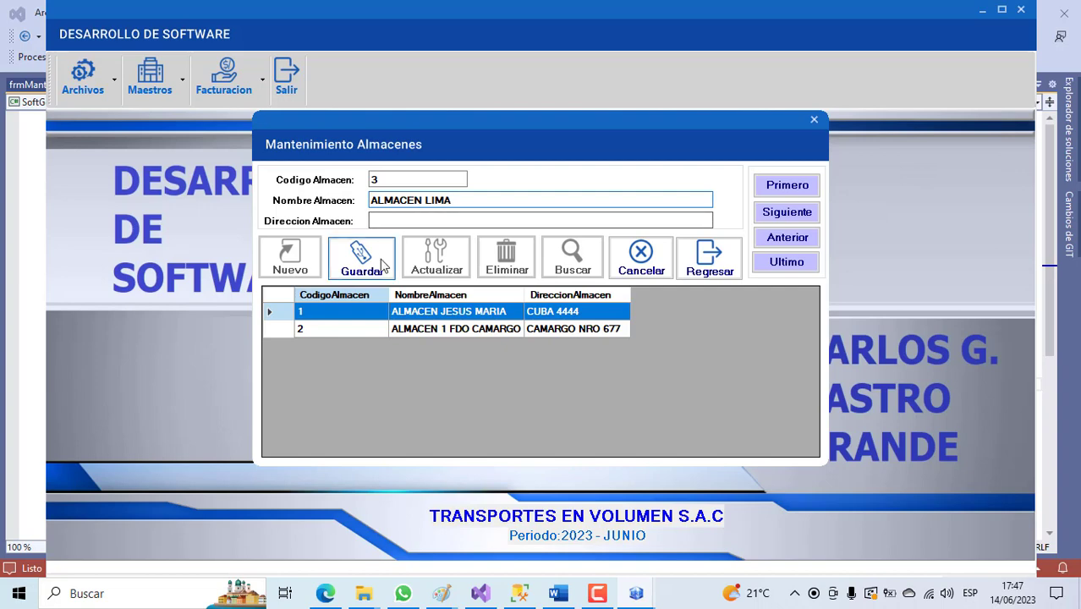
left_click(382, 265)
left_click(594, 353)
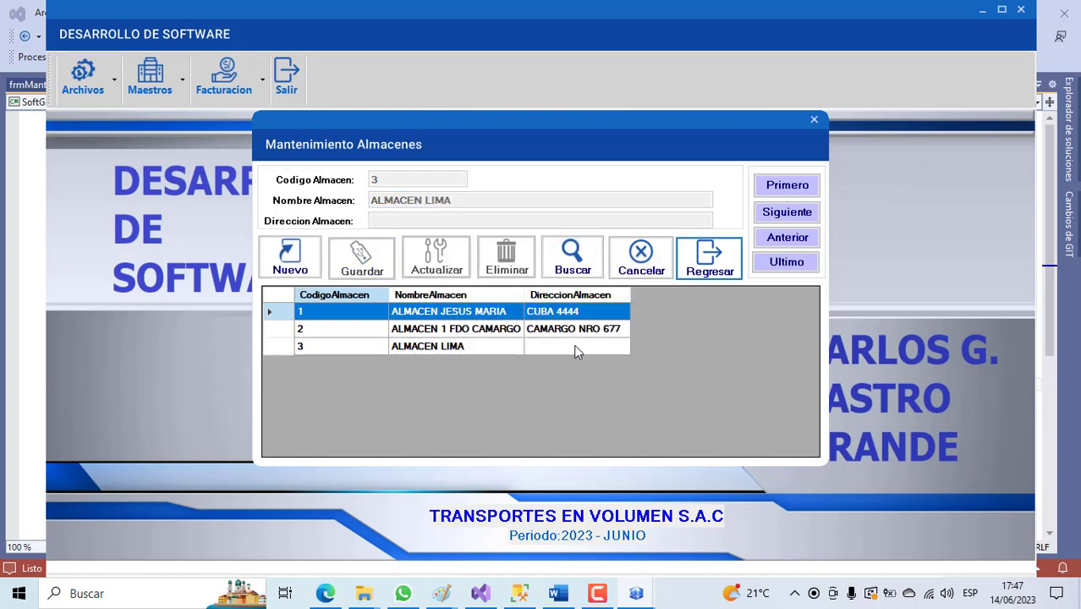
Step: Browse to the first and the last warehouse record
left_click(785, 189)
left_click(783, 262)
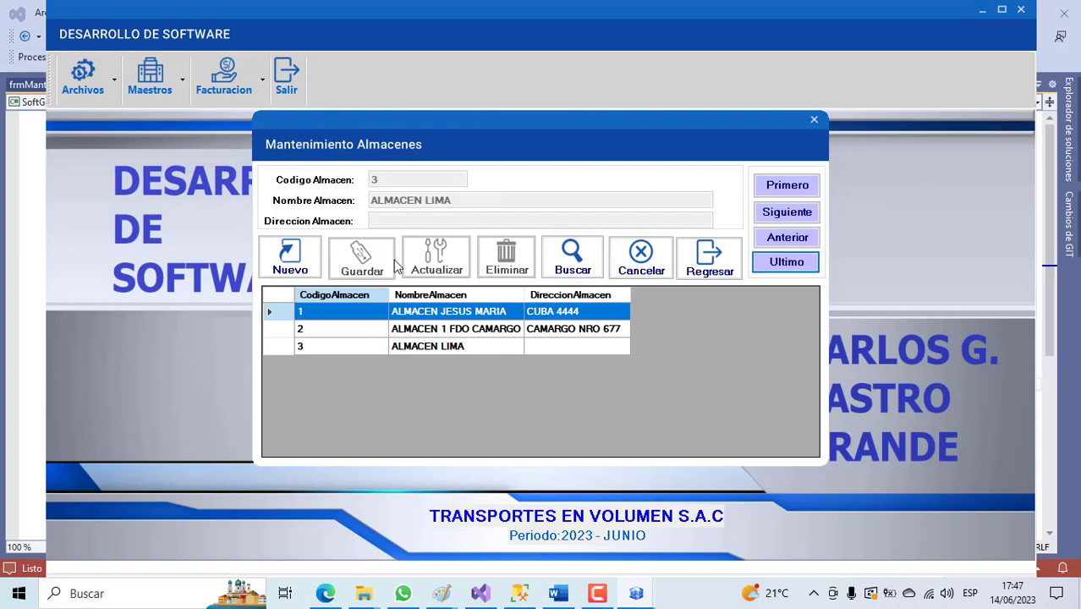
Step: Fill in a new warehouse record with code 3, name ALMACEN ATE and the warehouse's address, and try to save it
left_click(312, 266)
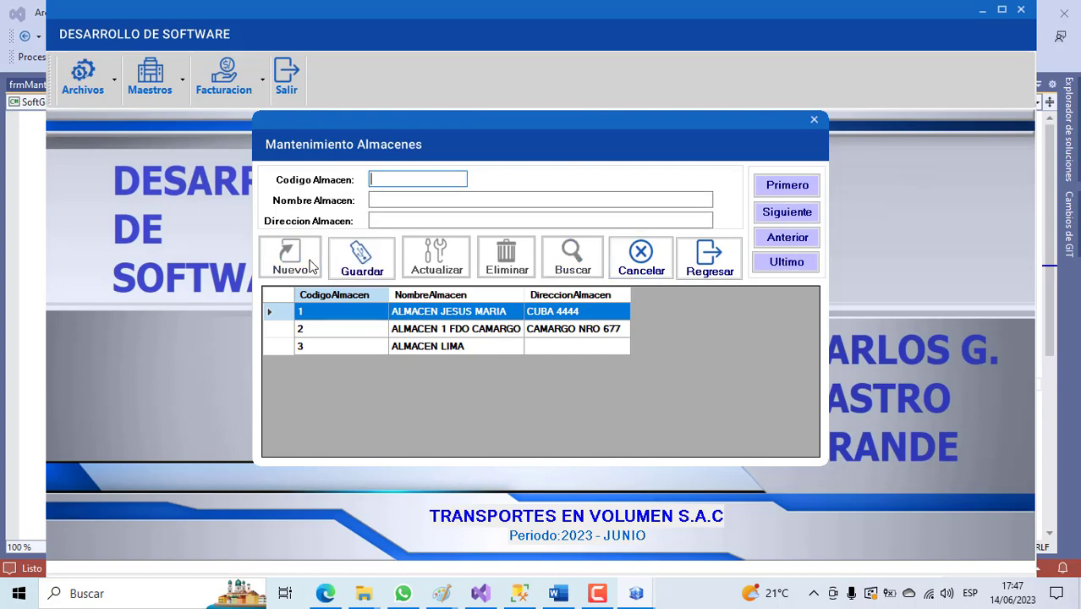
type("3")
left_click(411, 195)
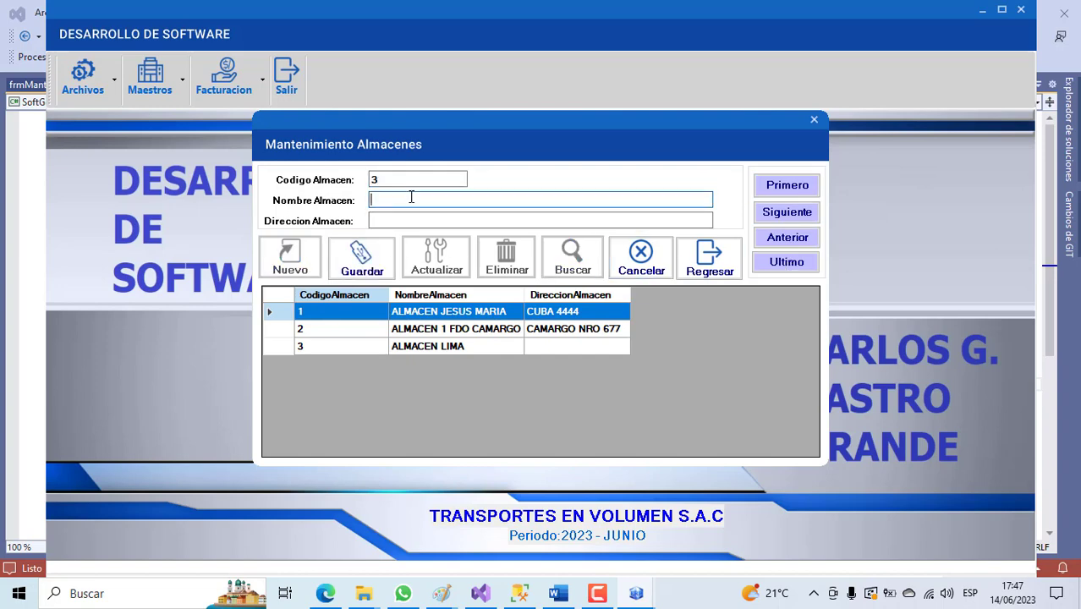
type("ALMACEN ATE")
left_click(405, 220)
type("ATE")
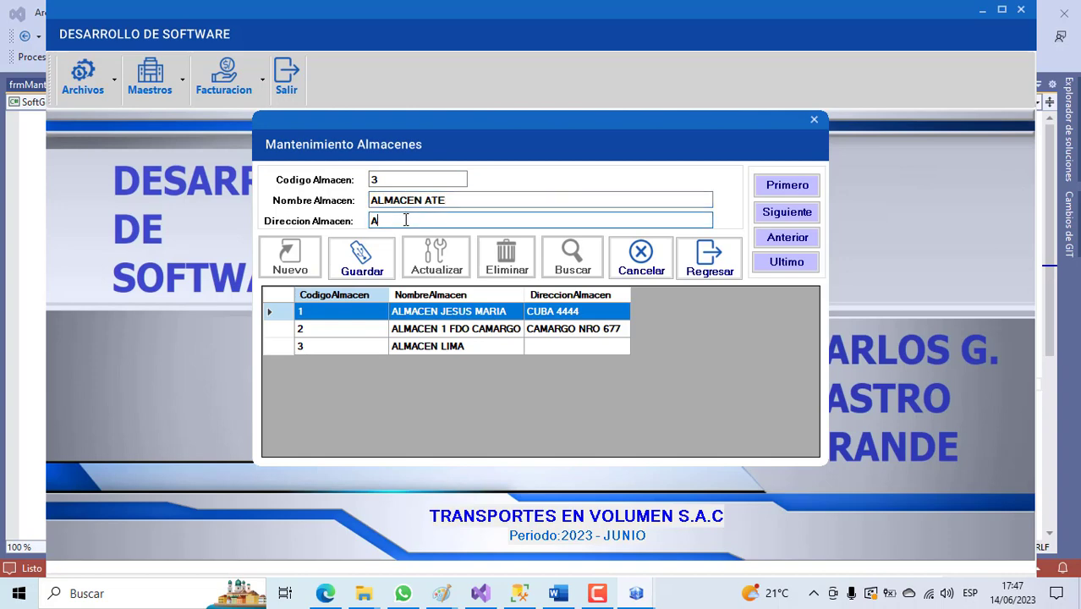
type(" 500")
left_click(385, 263)
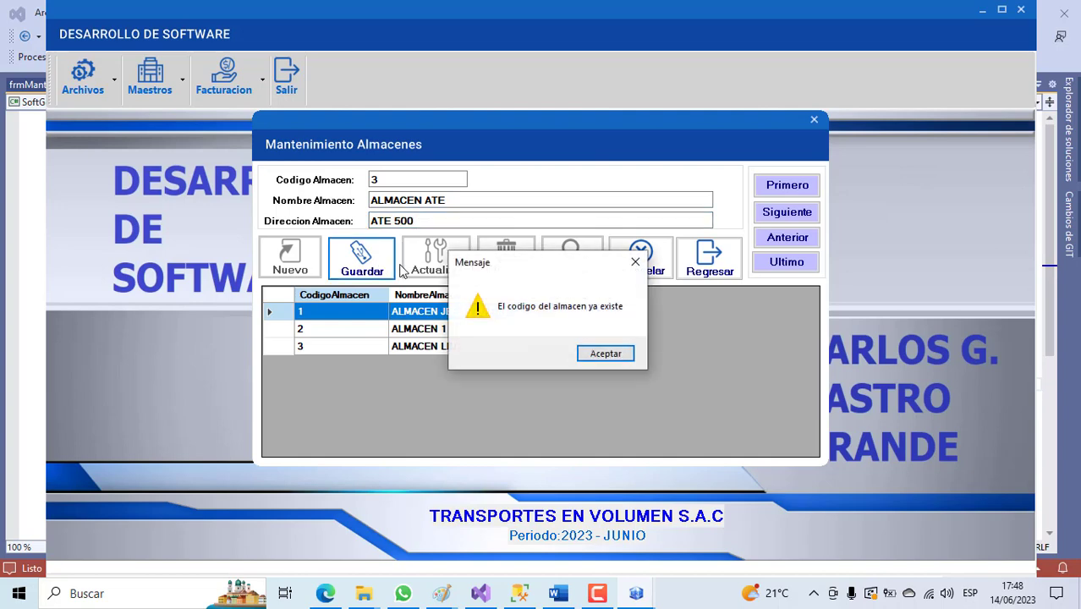
left_click(605, 353)
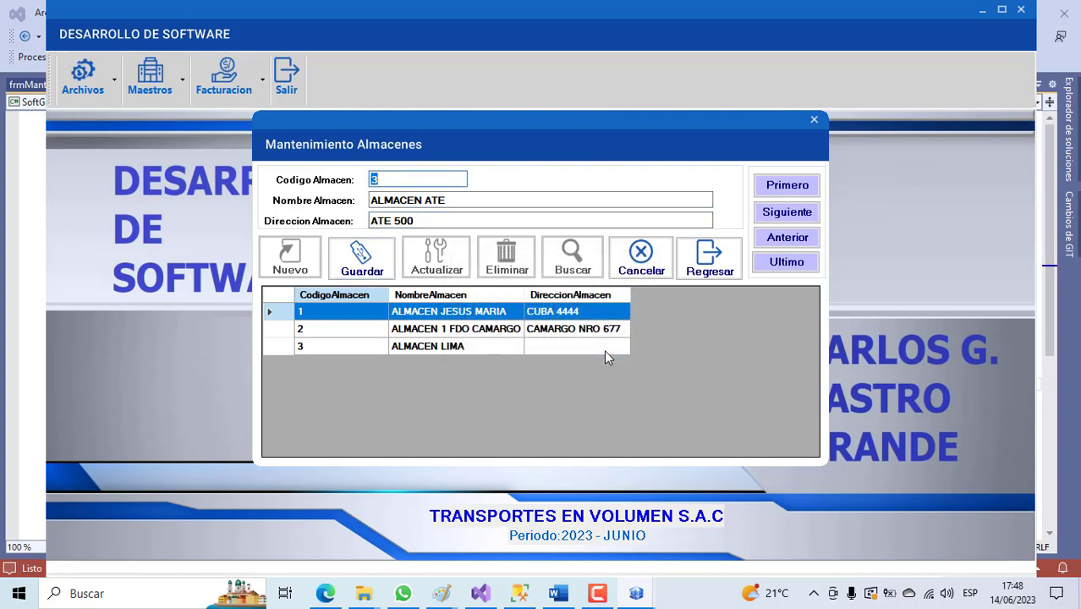
Step: Change the ALMACEN ATE record's code to 4 and save the warehouse
type("4")
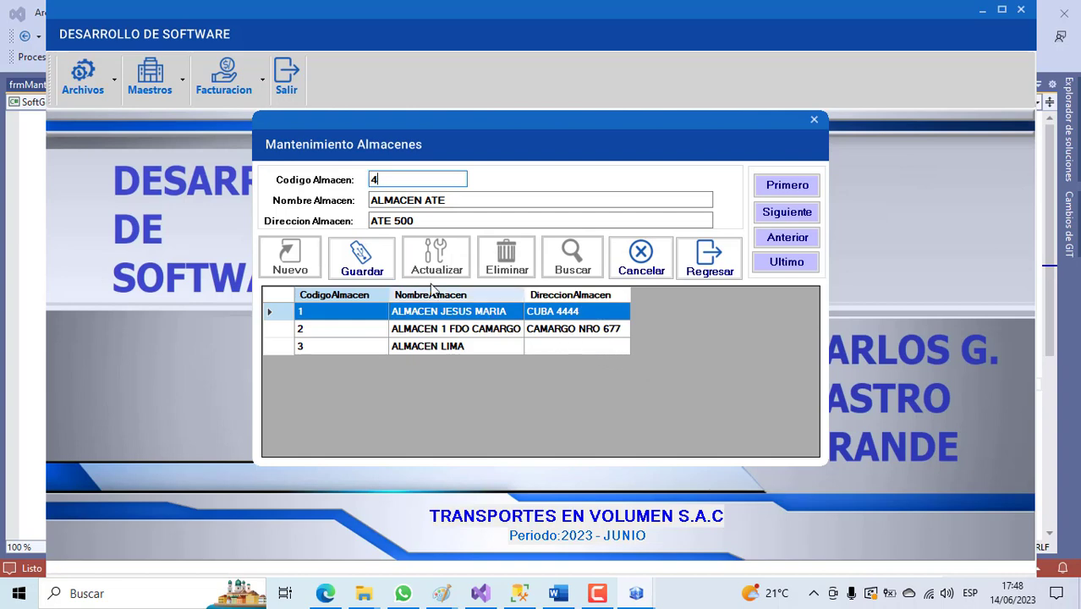
left_click(362, 264)
left_click(602, 354)
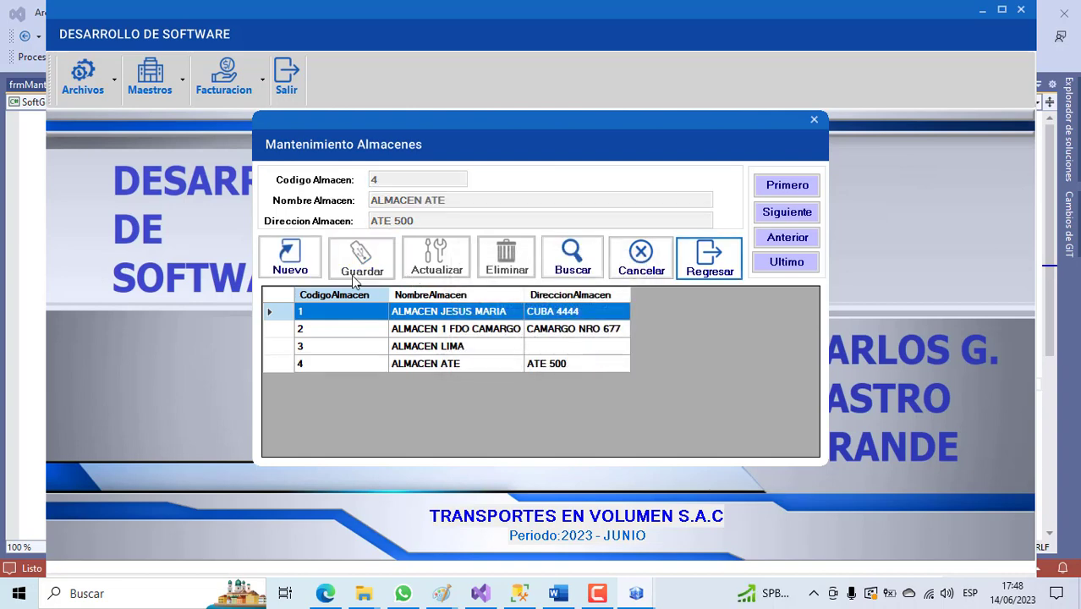
Step: Create and save a new warehouse record with code 5, name ALMACEN JESUS MARIA and the warehouse's address
left_click(287, 258)
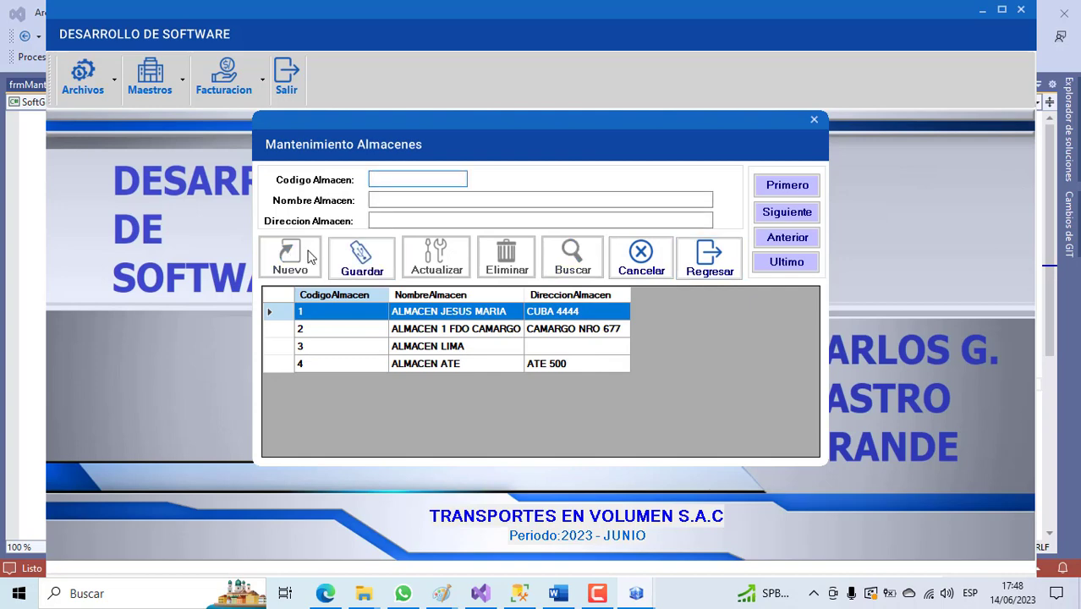
type("5")
left_click(386, 201)
type("A")
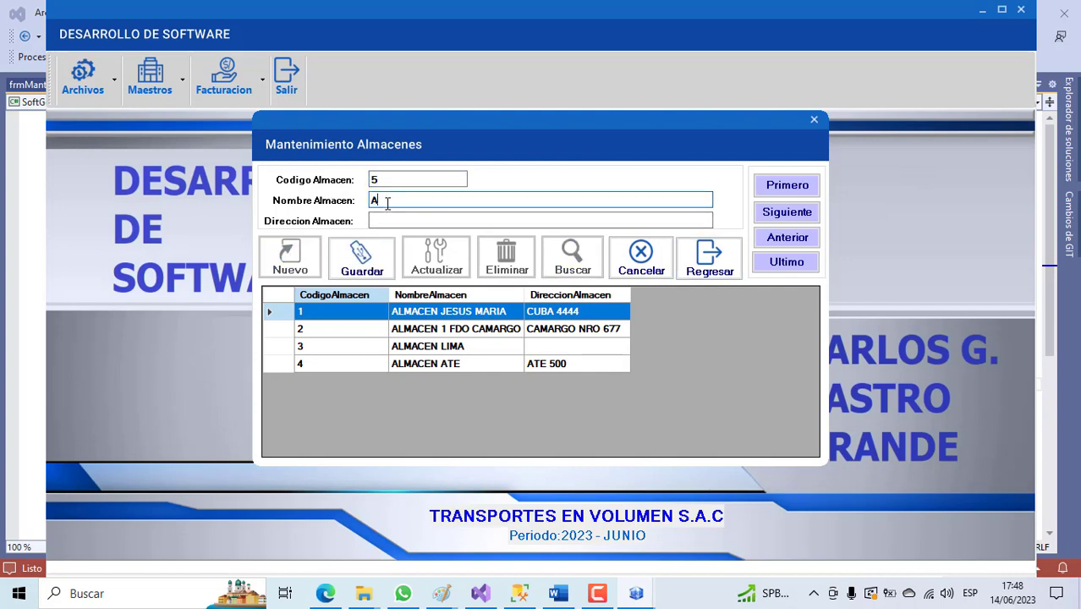
type("LMACEN JESUS MARIA")
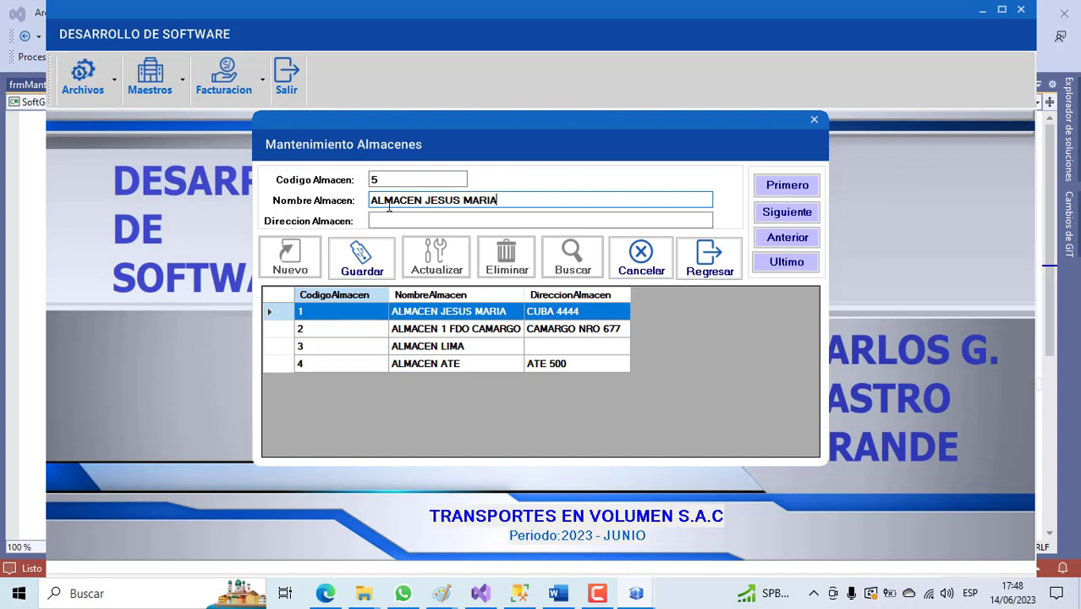
left_click(384, 220)
type("A")
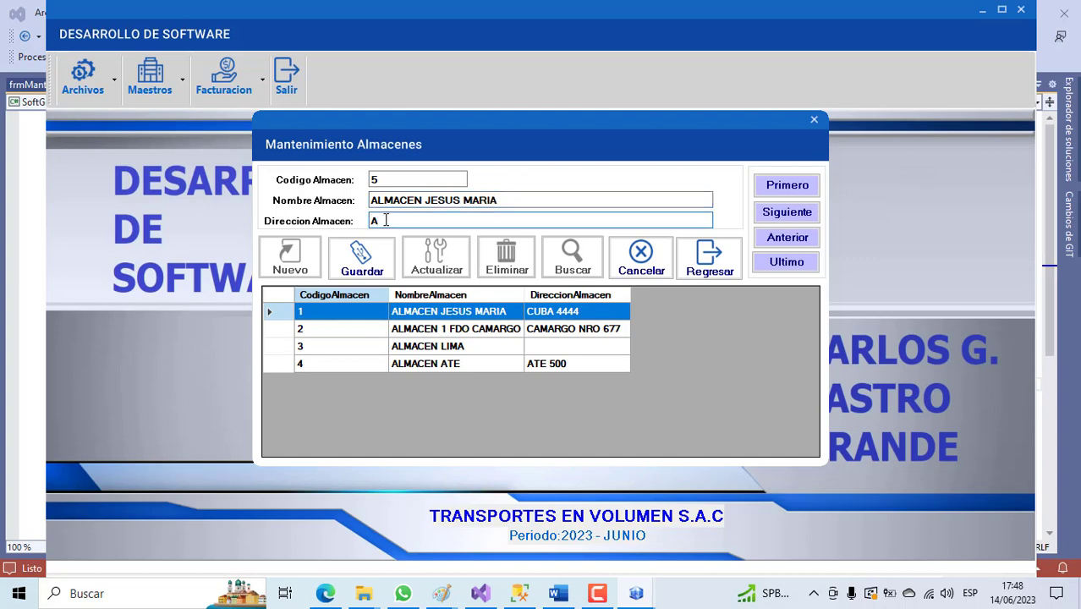
type("V CUBA 4444")
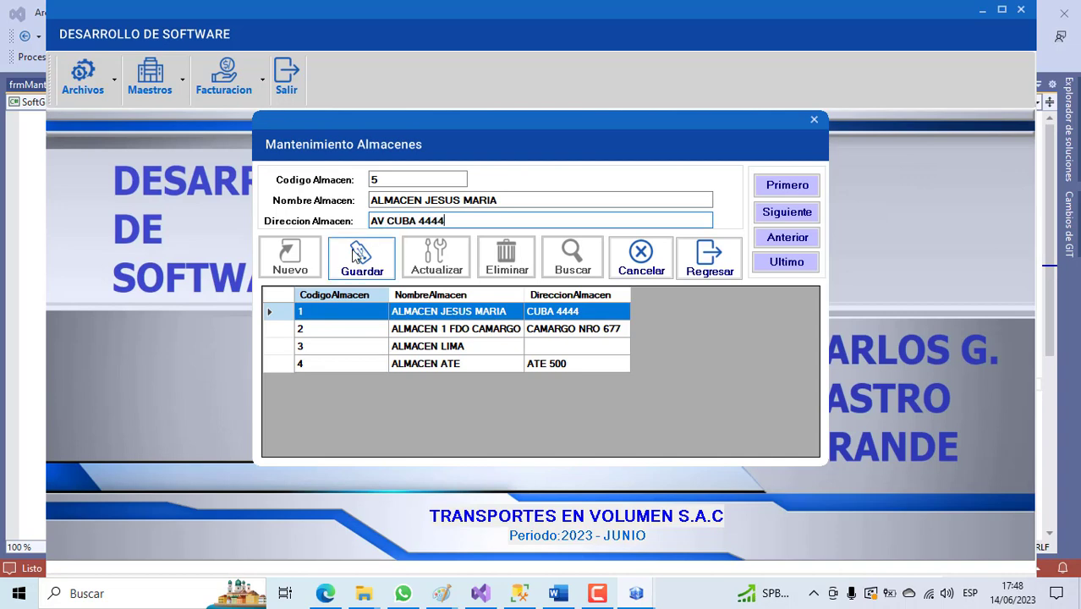
left_click(356, 257)
left_click(583, 356)
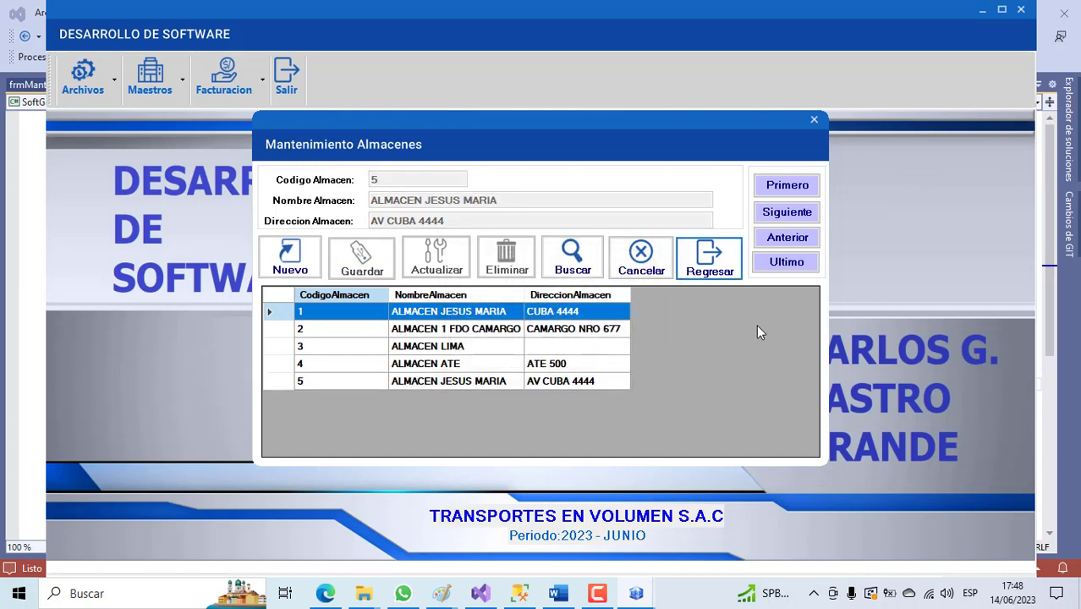
Step: Browse the warehouse records one by one from the first to the fifth
left_click(793, 182)
left_click(789, 215)
left_click(789, 216)
left_click(790, 217)
left_click(791, 219)
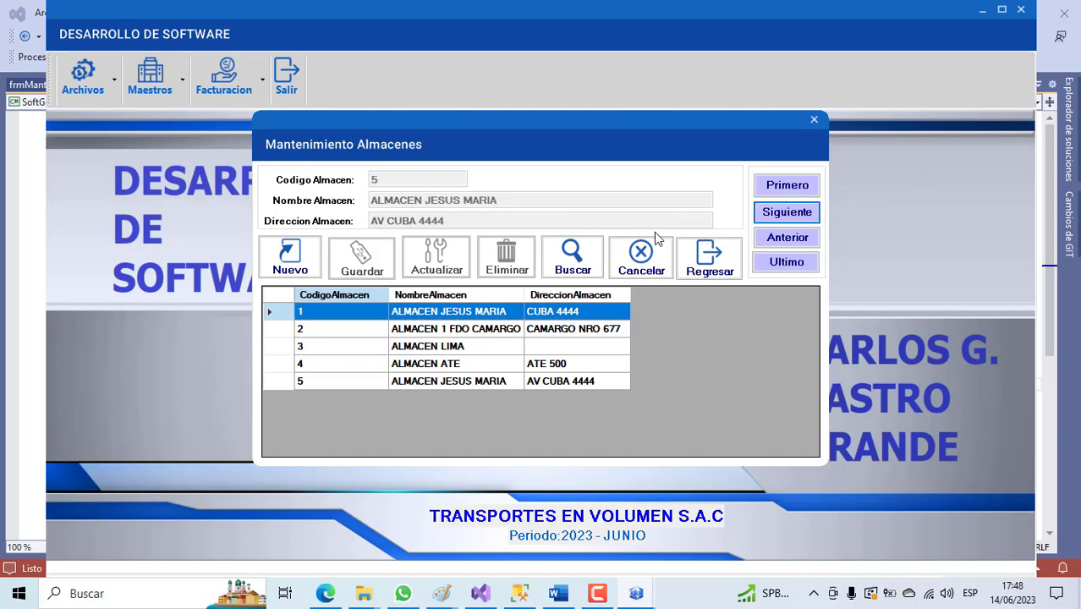
Step: Load warehouse 3, ALMACEN LIMA, through the warehouse search, fill in its missing address and update the record
left_click(572, 258)
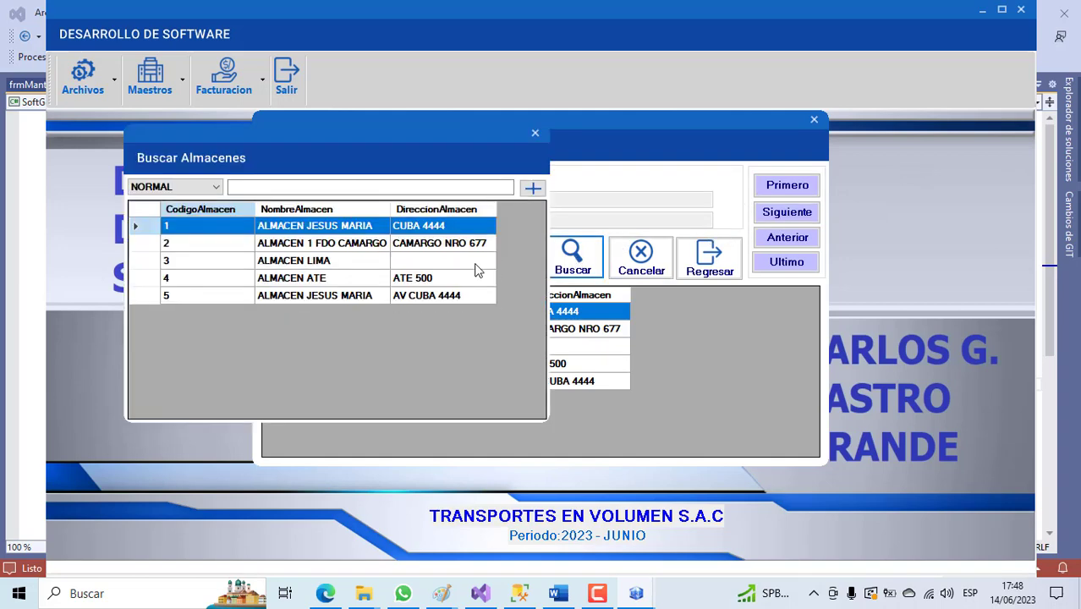
double_click(152, 262)
left_click(400, 220)
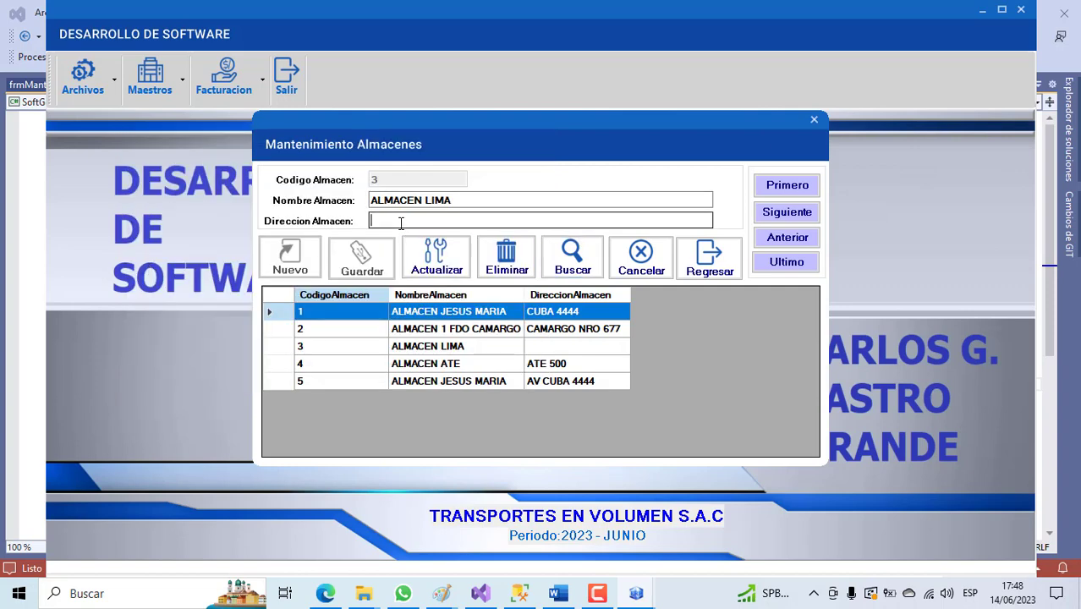
type("AV ")
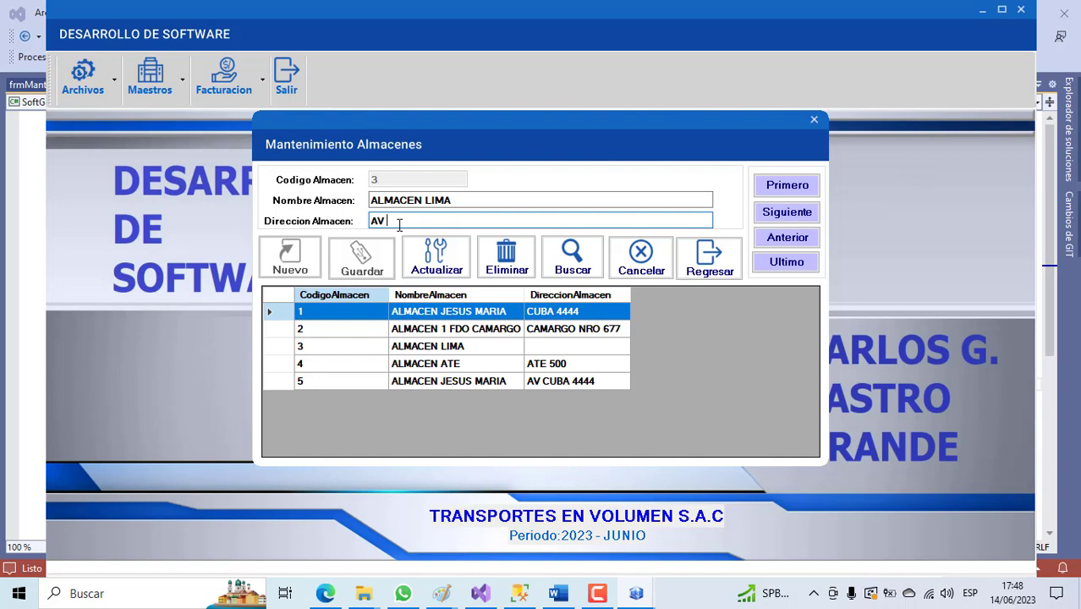
type("JUNIN 400")
left_click(437, 260)
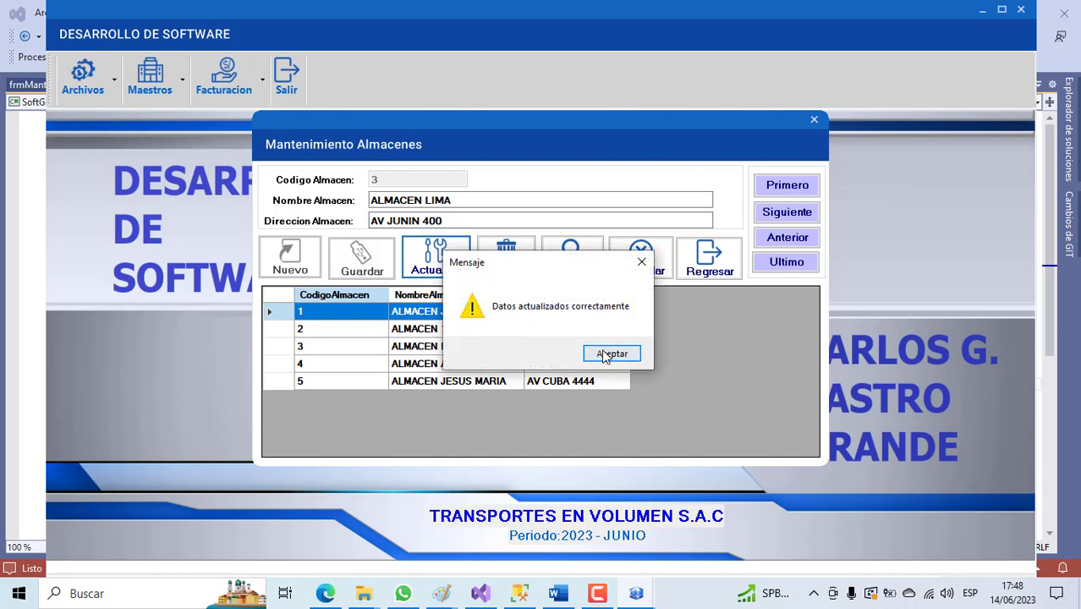
left_click(611, 353)
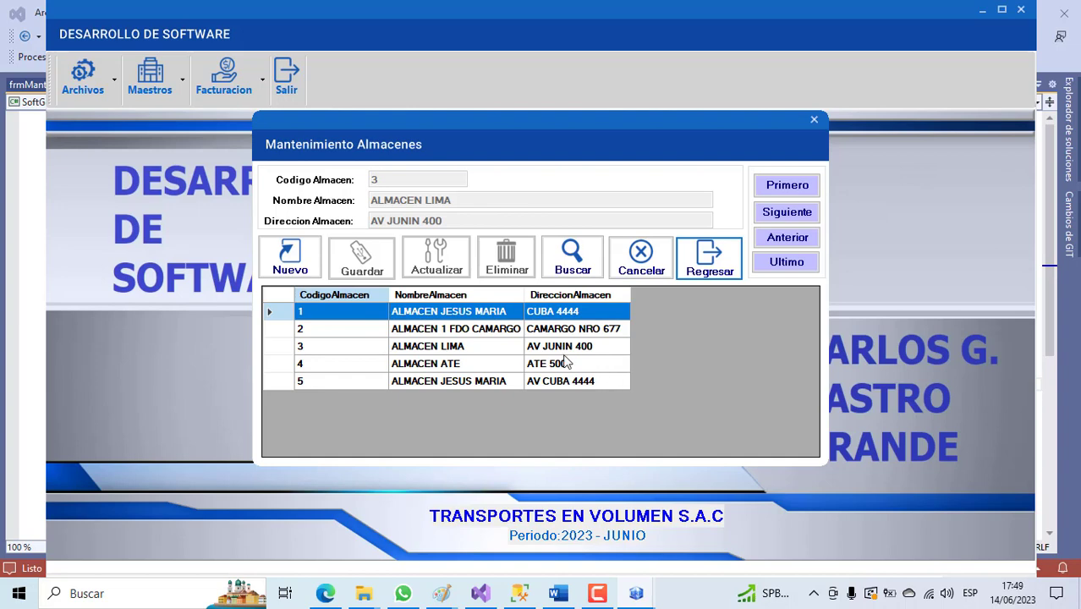
Step: Load warehouse 4, ALMACEN ATE, through the warehouse search, change its street number to 3500 and update the record
left_click(572, 258)
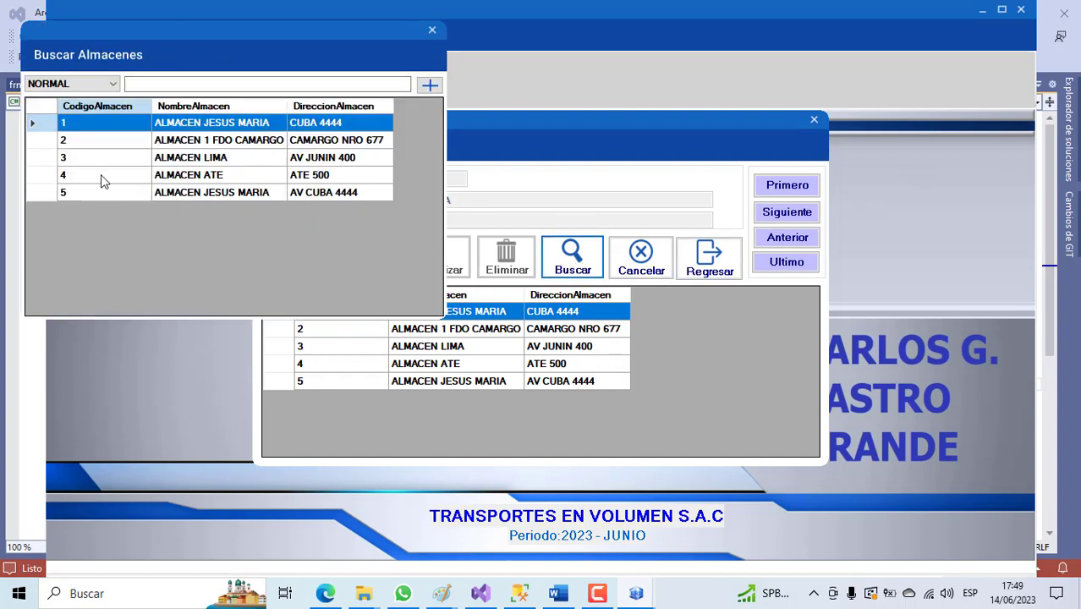
double_click(39, 177)
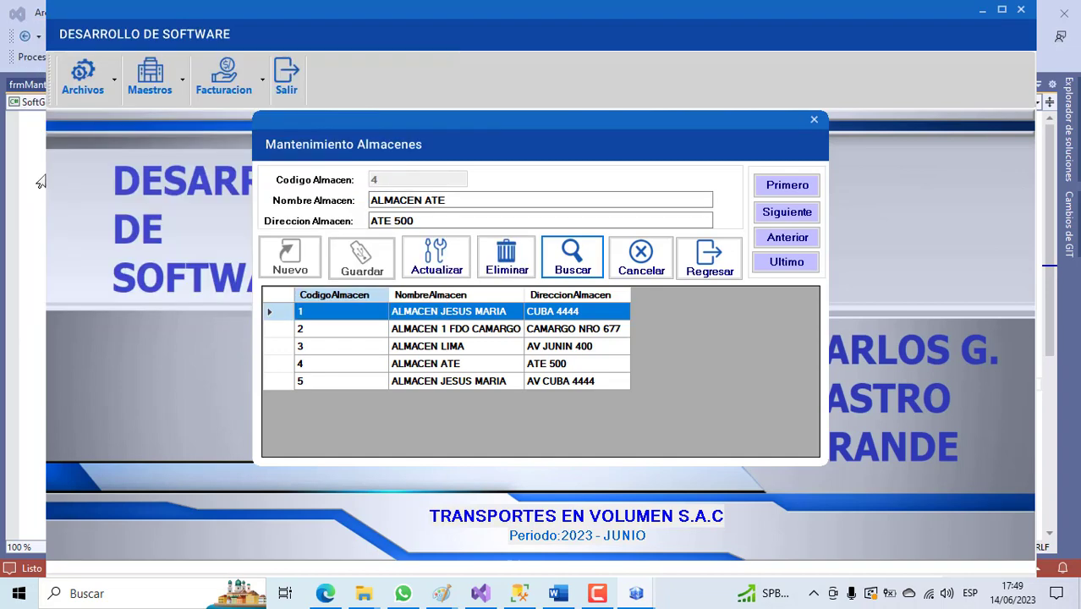
left_click(394, 221)
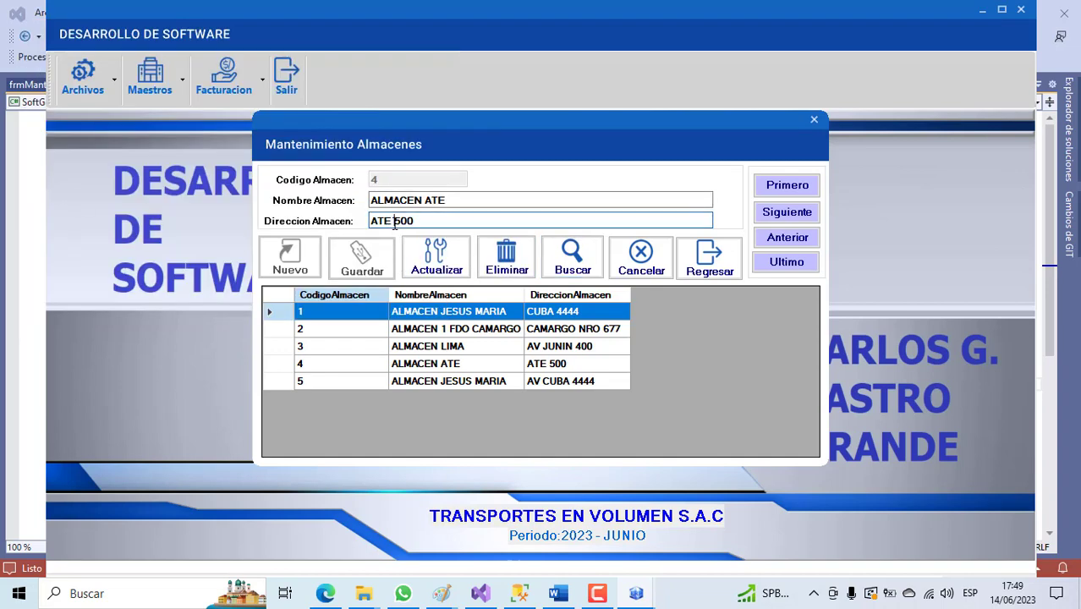
type("3")
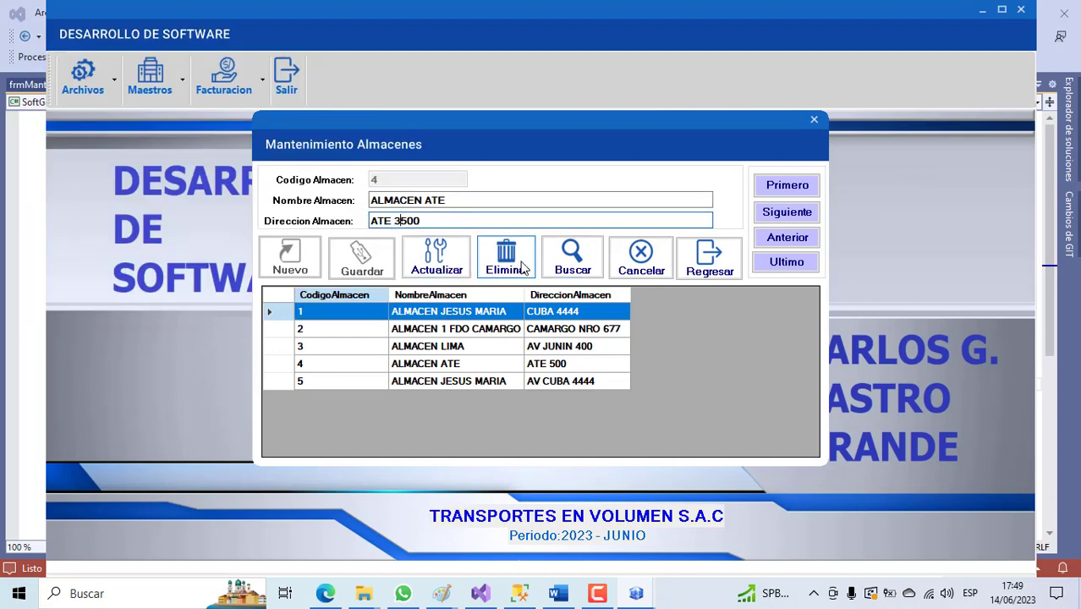
left_click(448, 263)
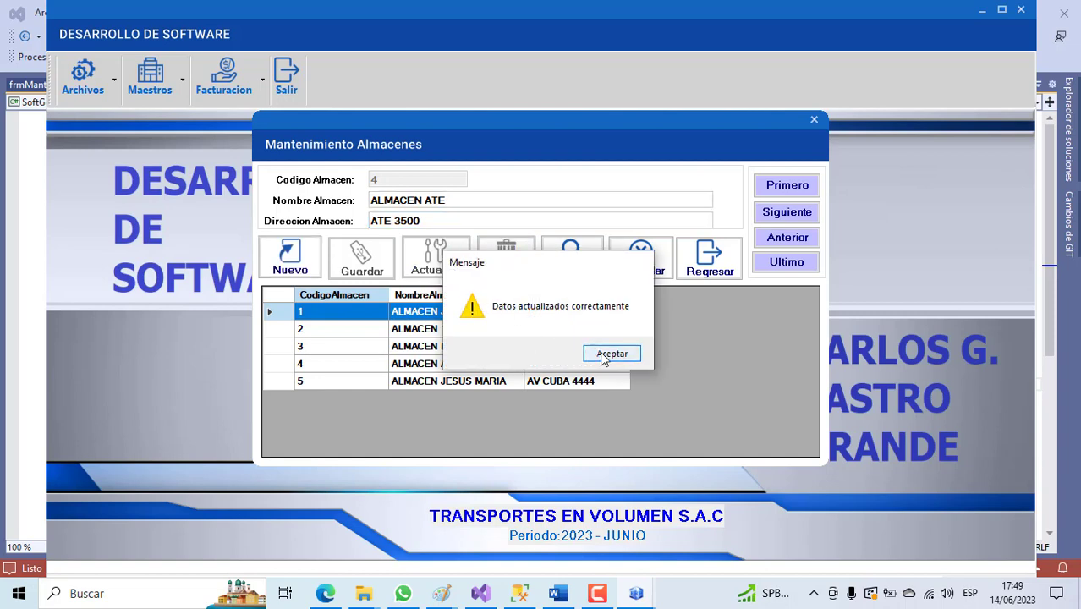
left_click(605, 353)
left_click(574, 364)
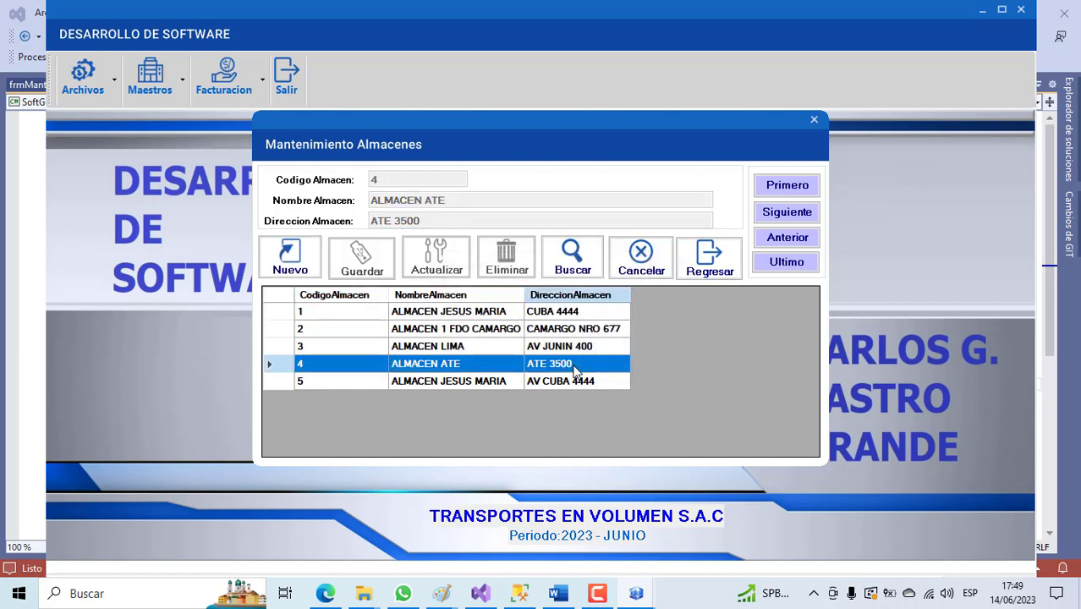
Step: Filter the warehouse search by the names ALMACEN L and ALMACEN J, and load warehouse 1, ALMACEN JESUS MARIA
left_click(572, 264)
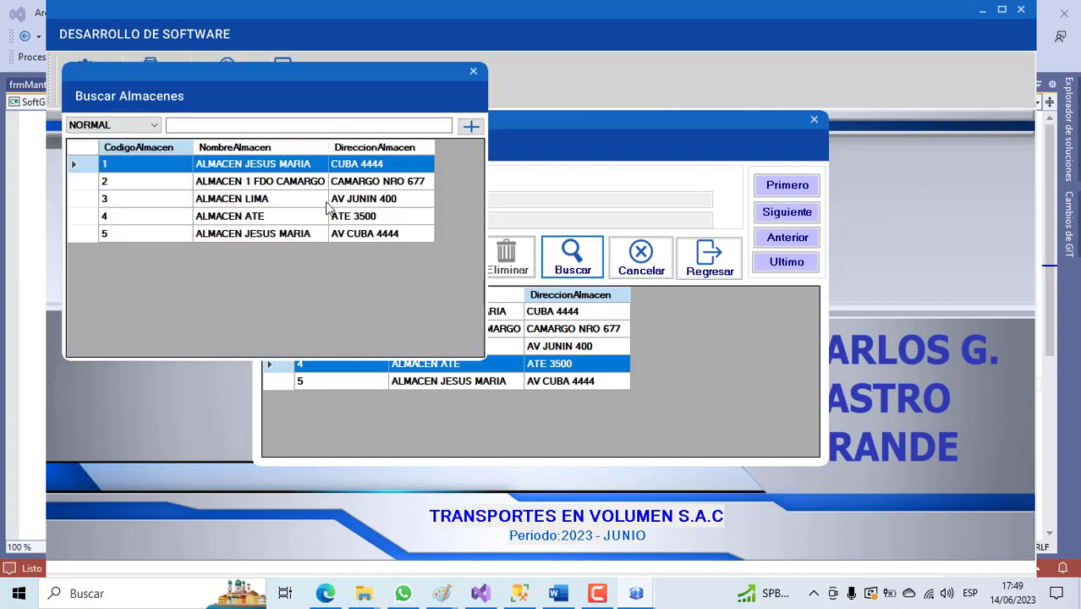
left_click(212, 127)
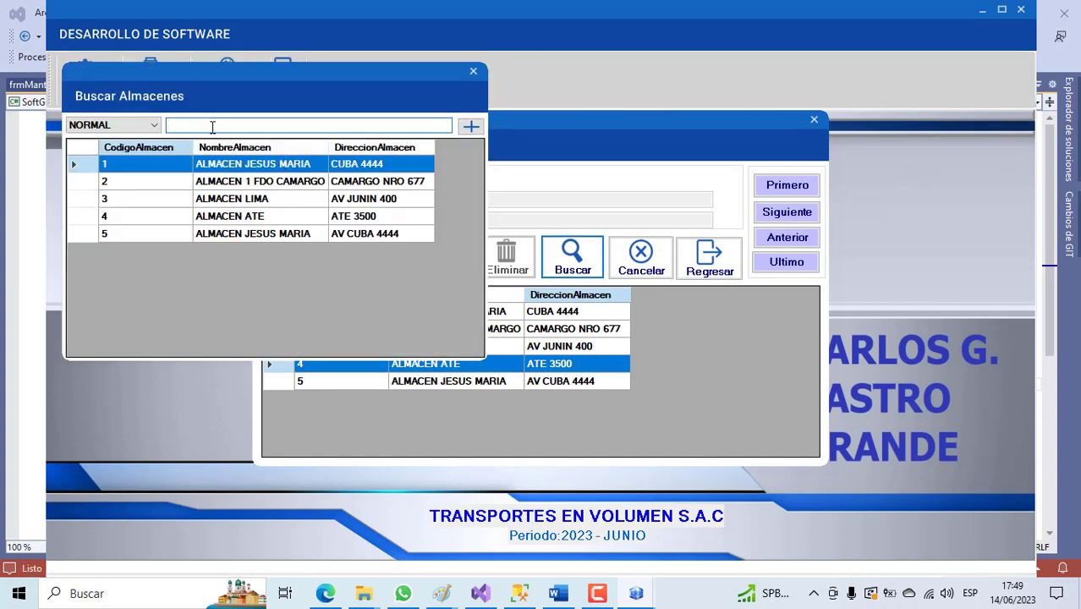
type("ALMACEN L")
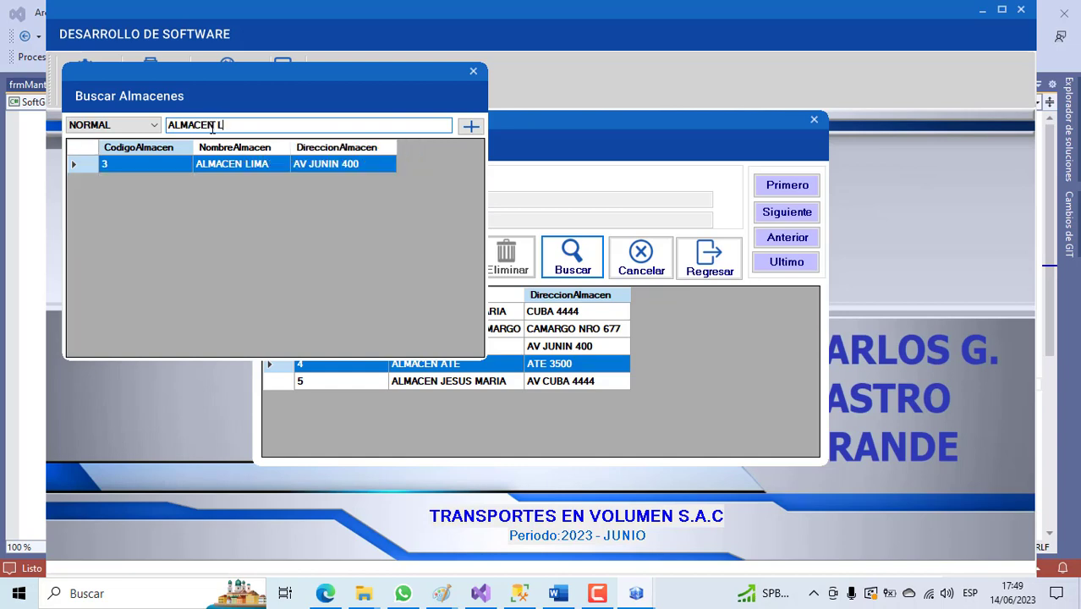
key("BackSpace")
key("BackSpace")
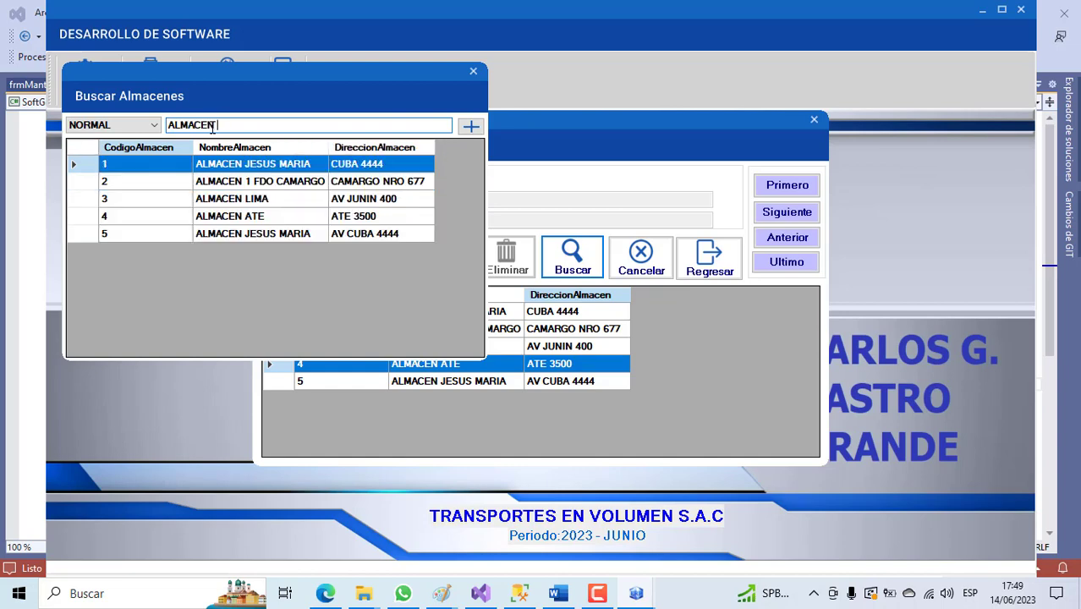
type("A")
key("BackSpace")
type("J")
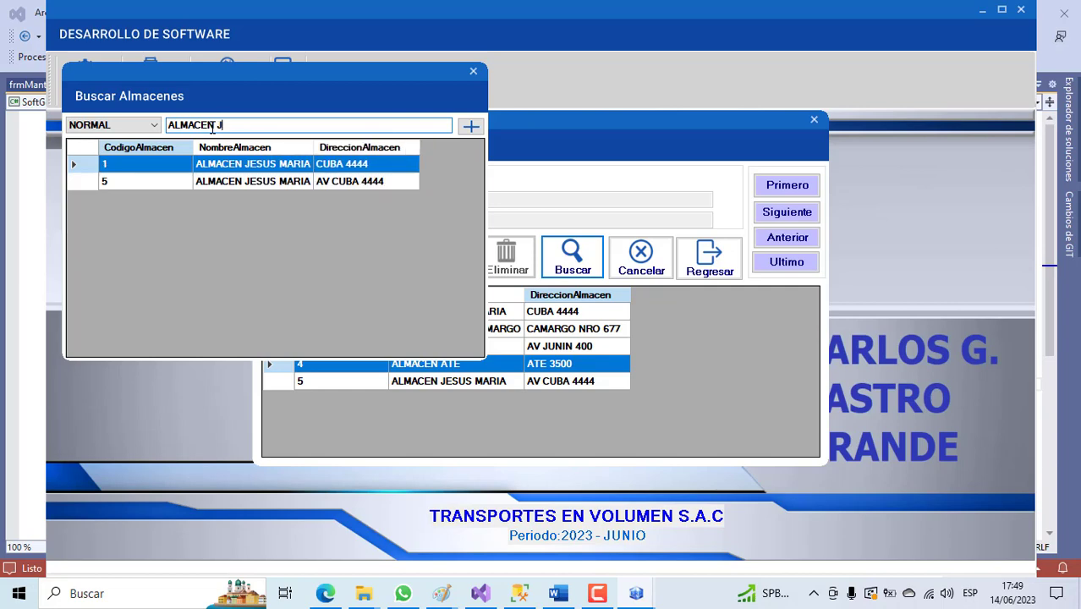
double_click(84, 169)
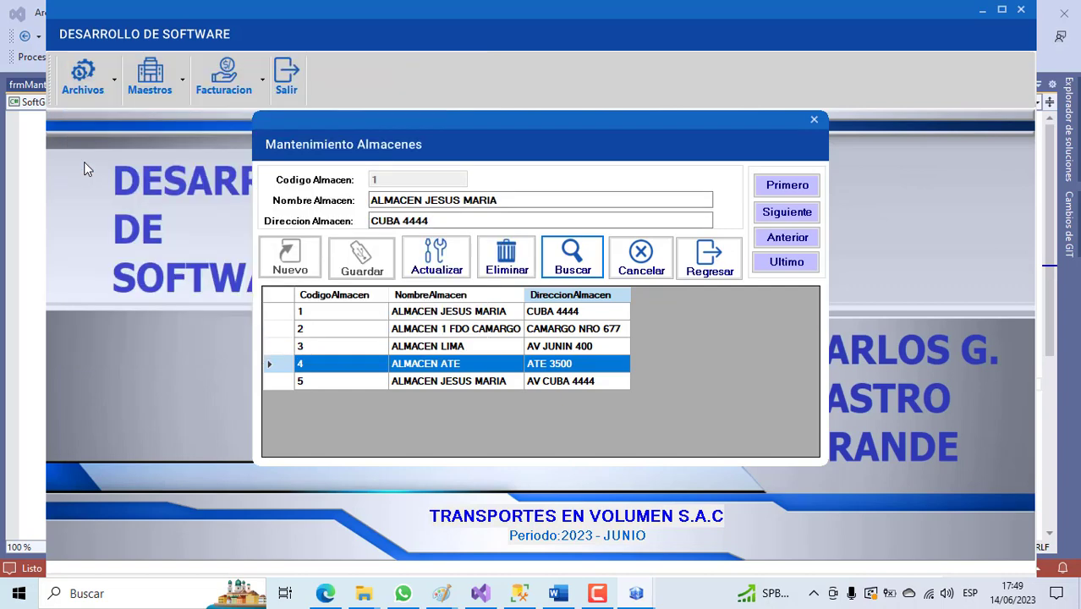
Step: Replace the address of warehouse 1 with a new street and number, and update the record
left_click(438, 220)
key("BackSpace")
key("BackSpace")
key("BackSpace")
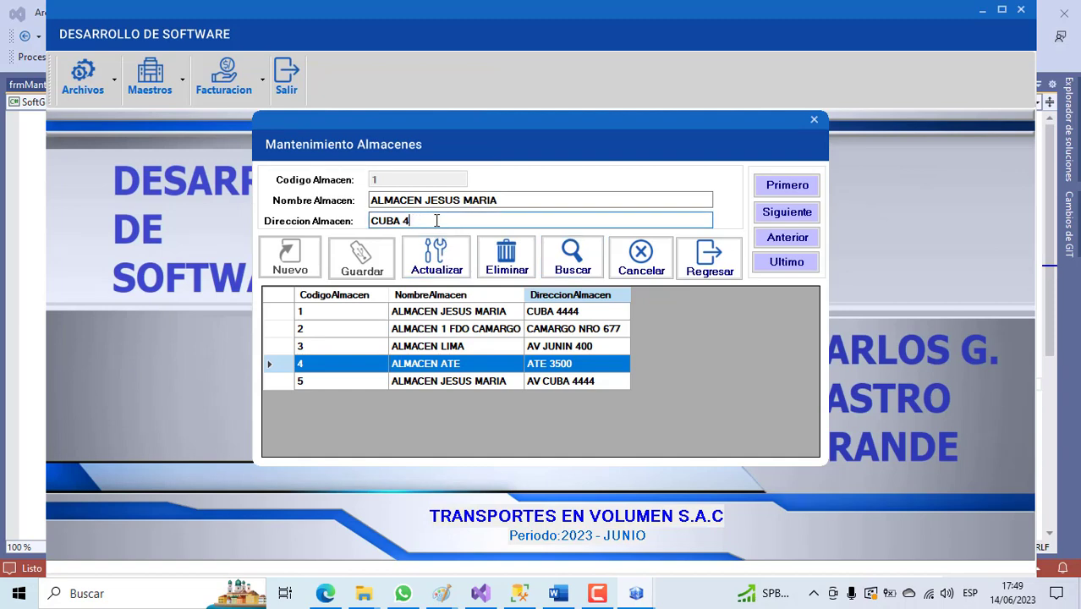
key("BackSpace")
key("BackSpace")
key("BackSpace")
key("BackSpace")
type("AV SAN LUIS 566")
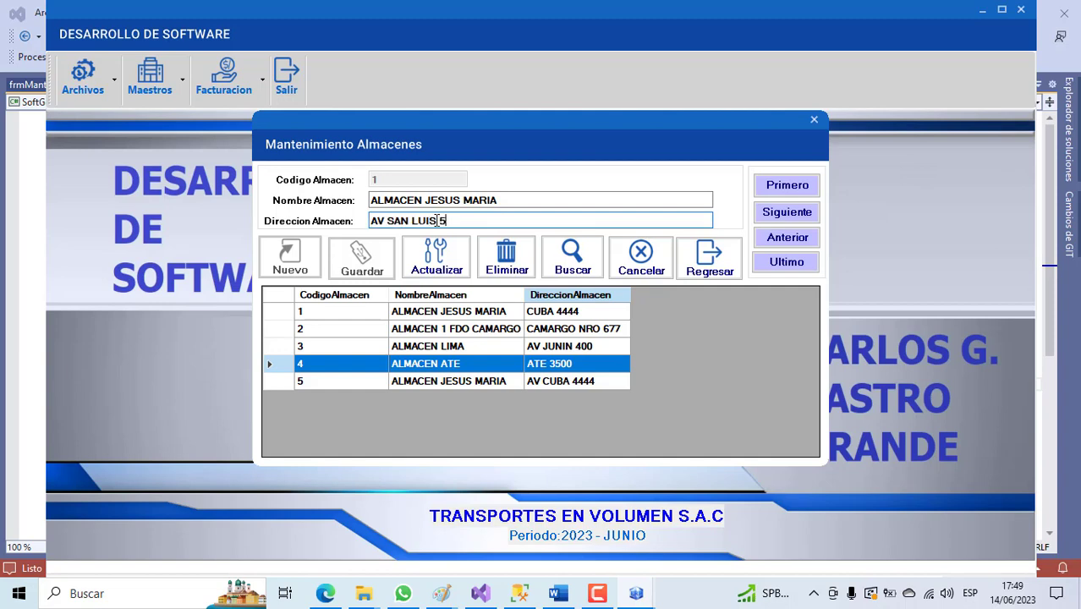
left_click(450, 252)
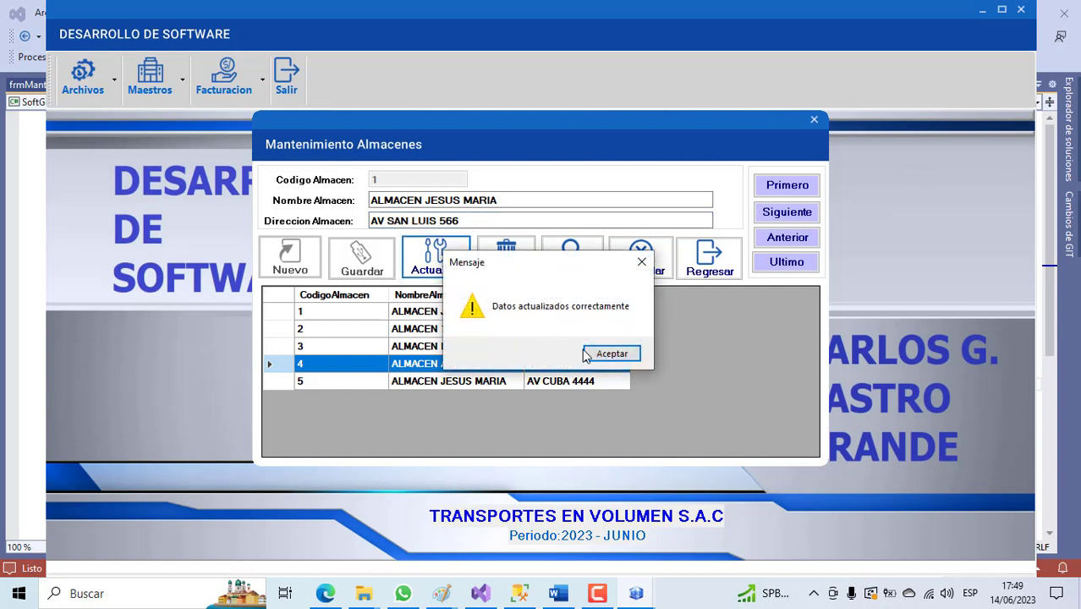
left_click(608, 354)
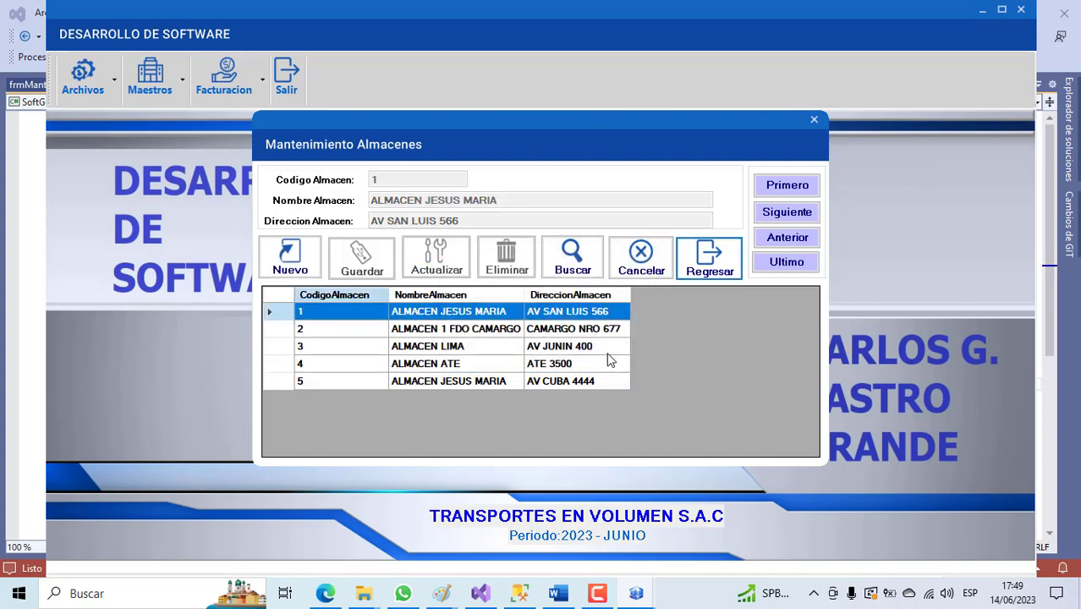
Step: Open a second warehouse maintenance form from the warehouse search and browse its records forward, backward and to the last one
left_click(574, 269)
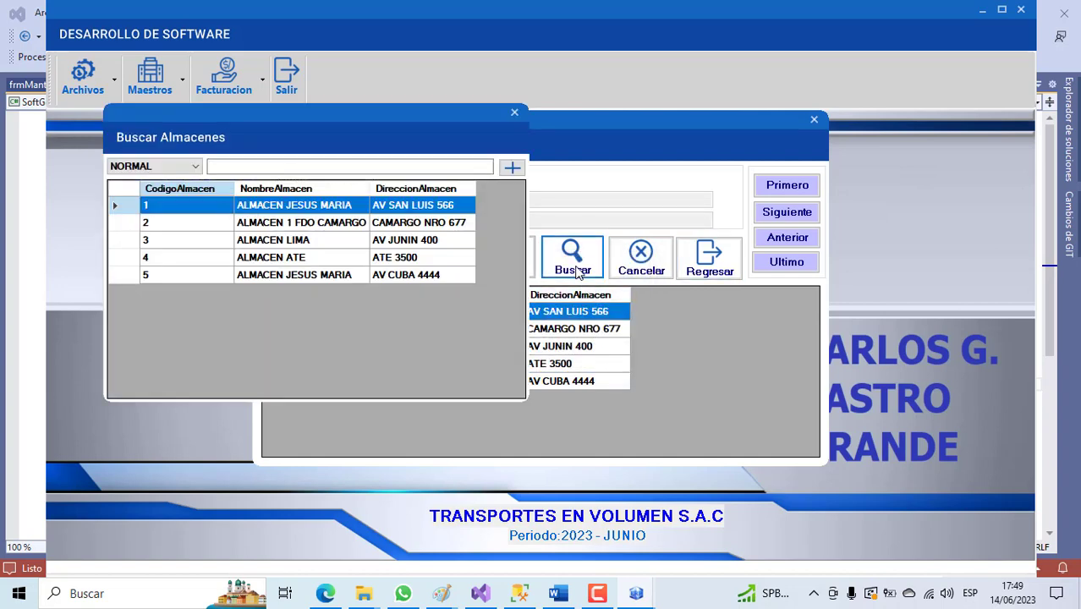
left_click(512, 167)
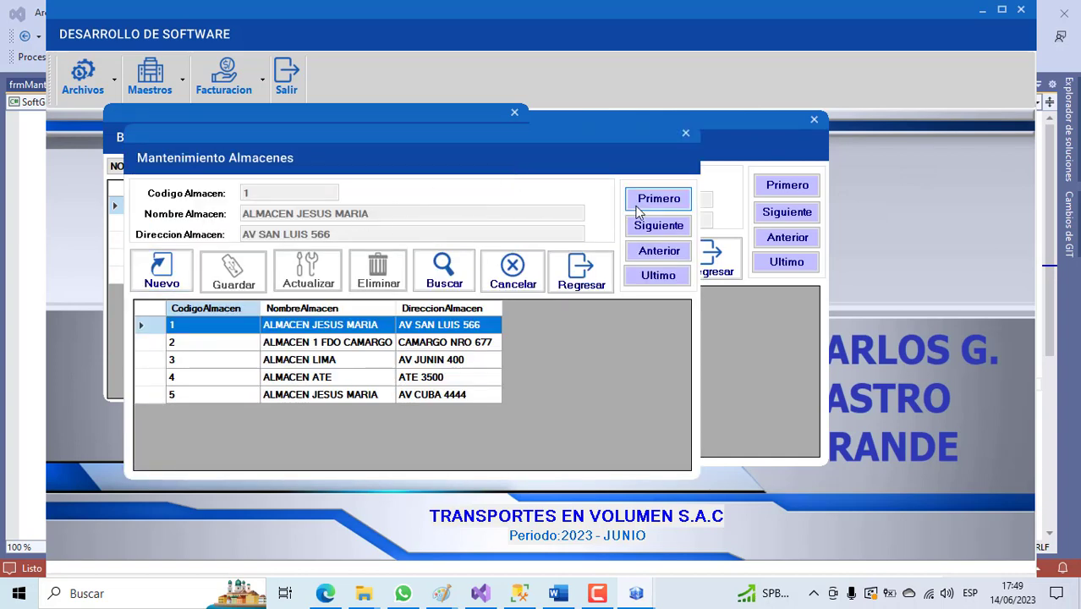
left_click(658, 225)
left_click(658, 225)
left_click(658, 225)
left_click(656, 250)
left_click(656, 250)
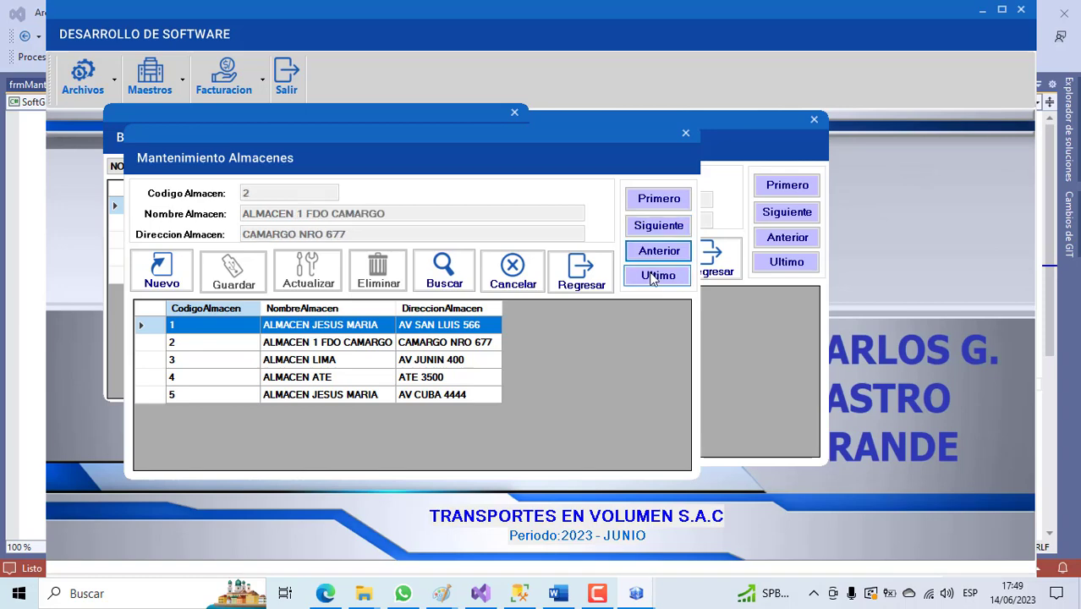
left_click(656, 275)
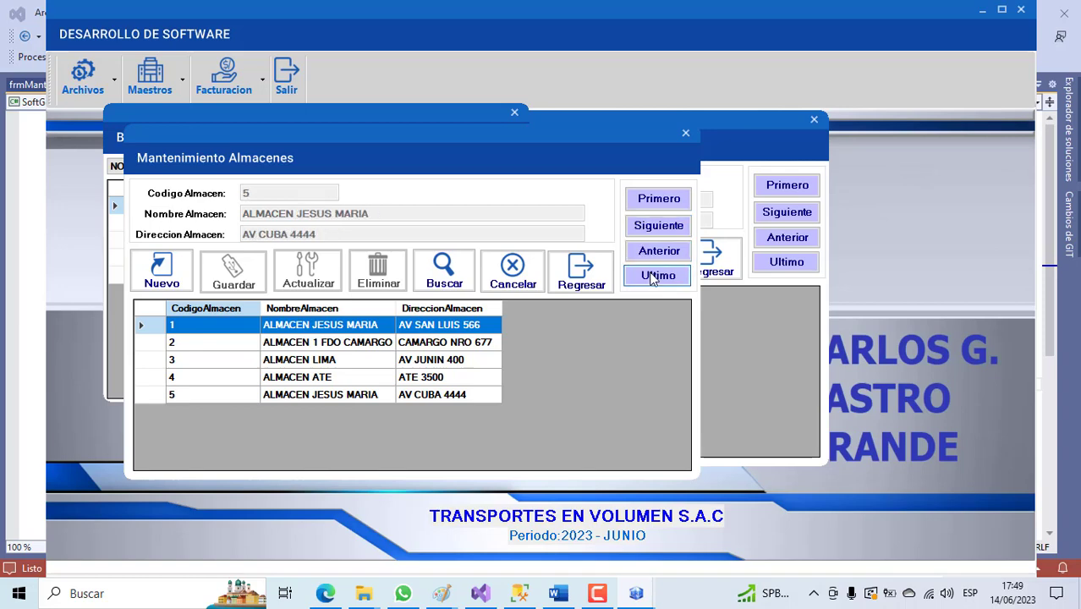
Step: Create and save a new warehouse record with code 6, name ALMACEN PUEBLO LIBRE and the warehouse's address
left_click(162, 271)
type("6")
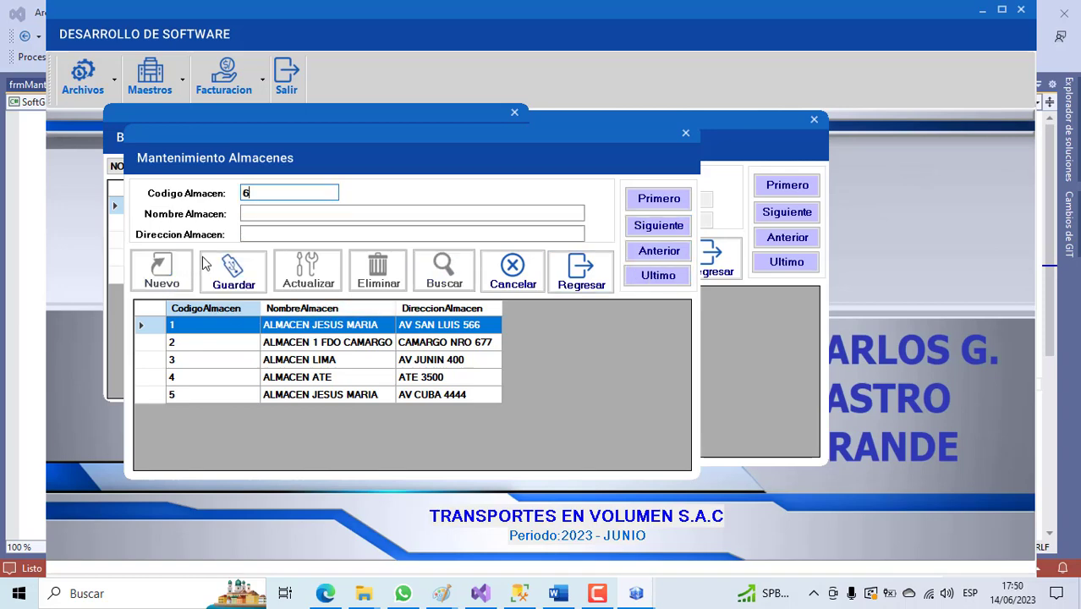
left_click(251, 215)
type("ALMA")
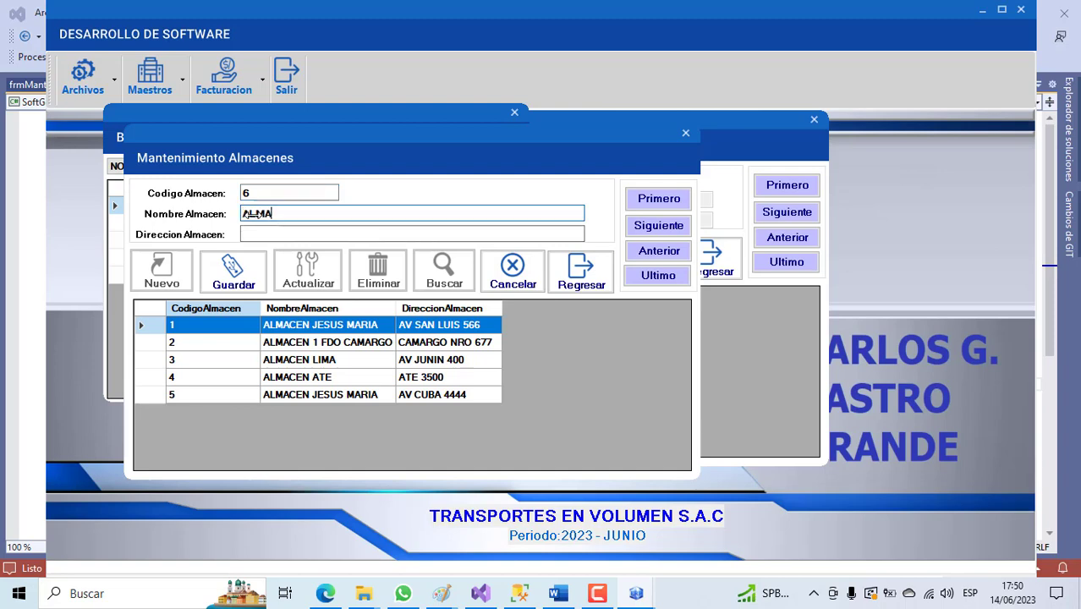
type("CEN PUEBLO LIBRE")
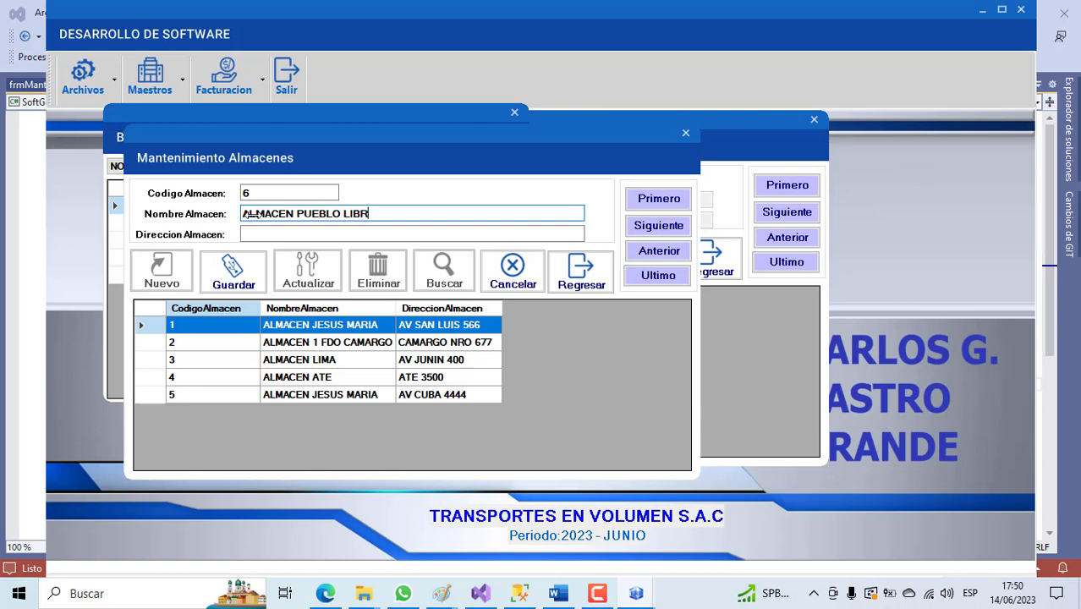
left_click(252, 230)
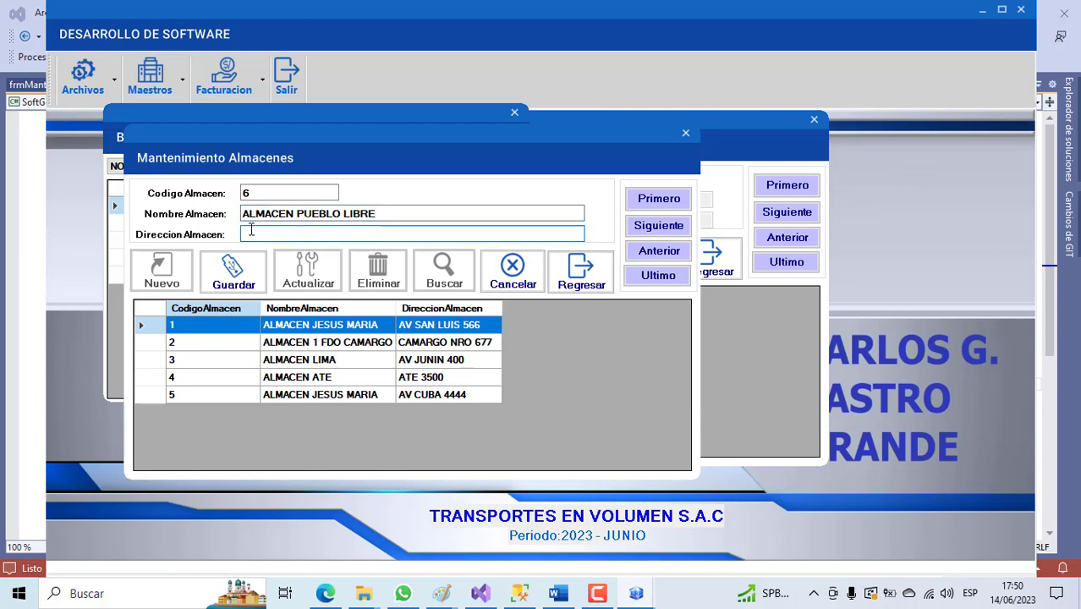
type("BOLIBA 3455")
left_click(232, 264)
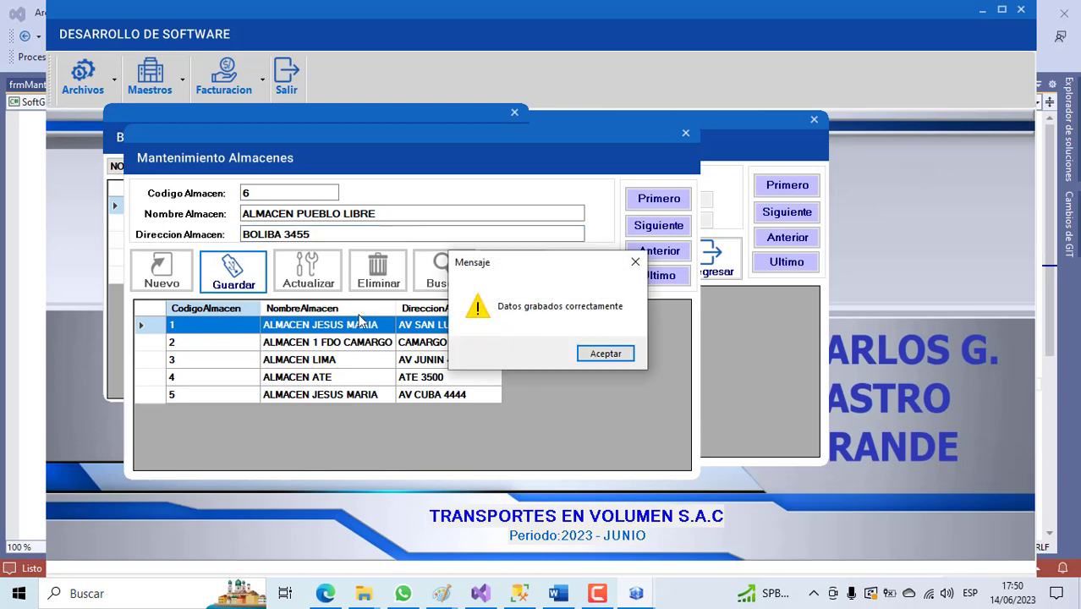
left_click(596, 358)
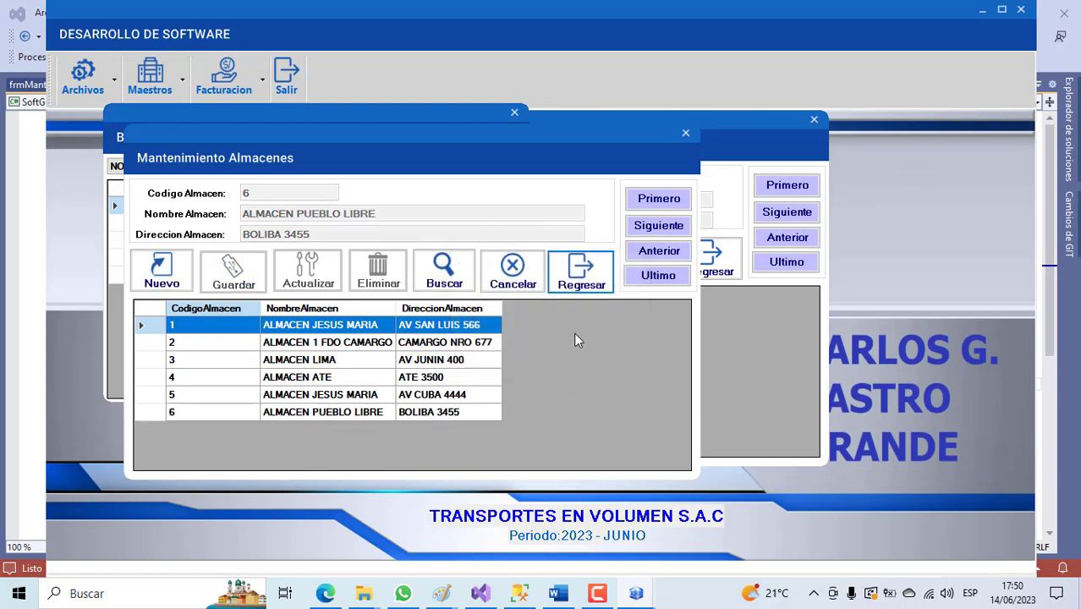
Step: Return to the warehouse search, load warehouse 6, ALMACEN PUEBLO LIBRE, into the original form and update the record without edits
left_click(580, 270)
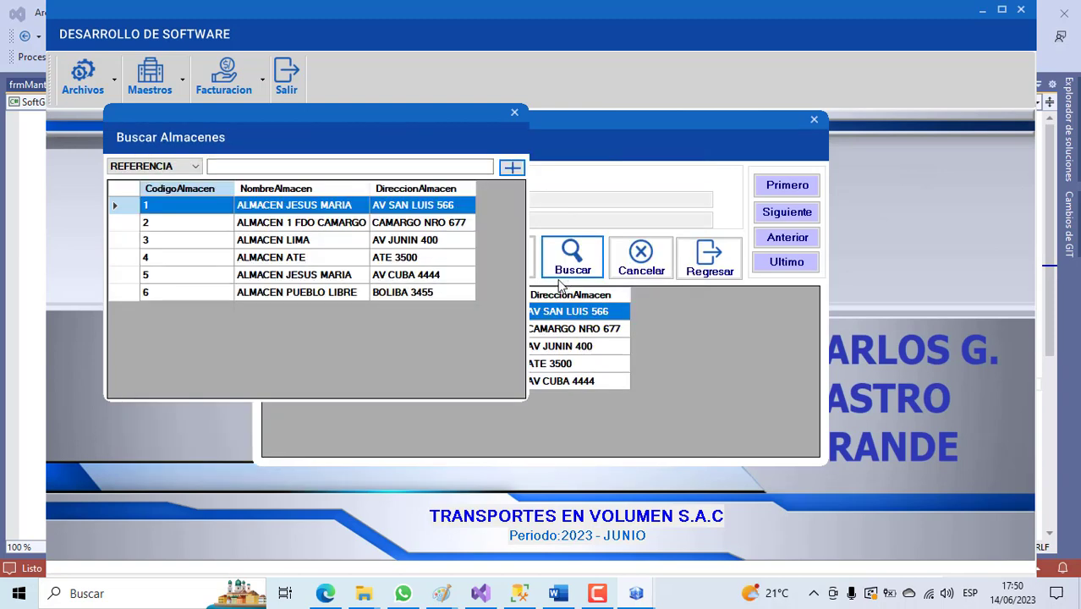
left_click(301, 291)
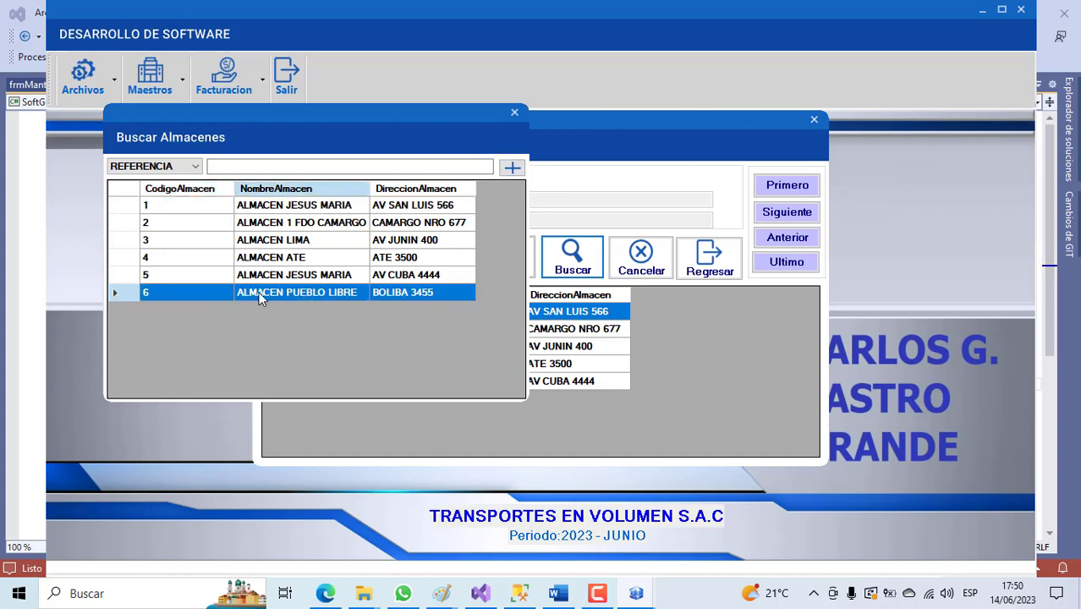
double_click(122, 292)
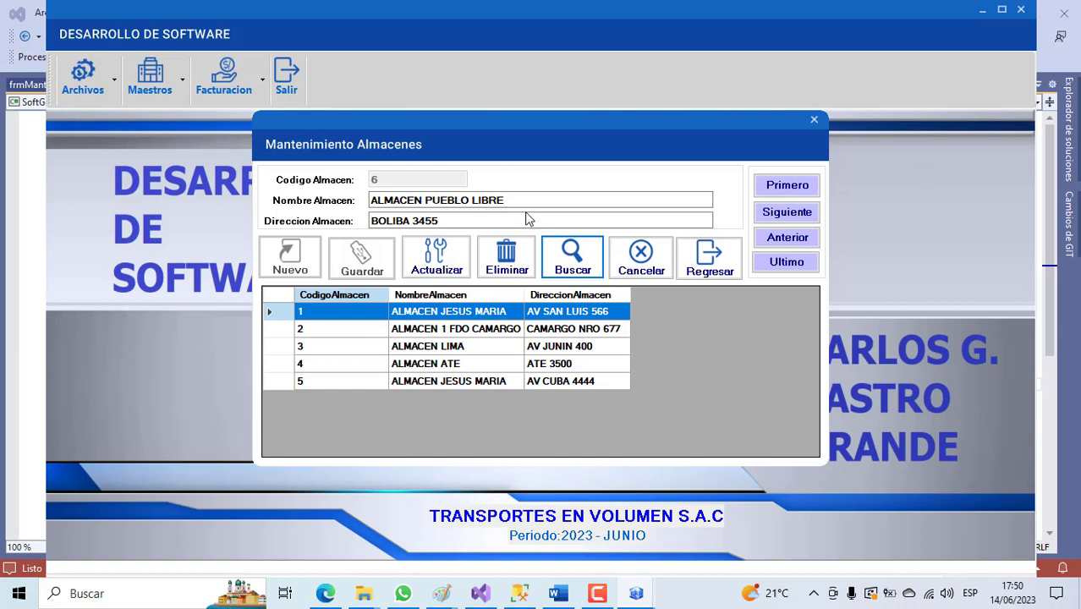
left_click(440, 264)
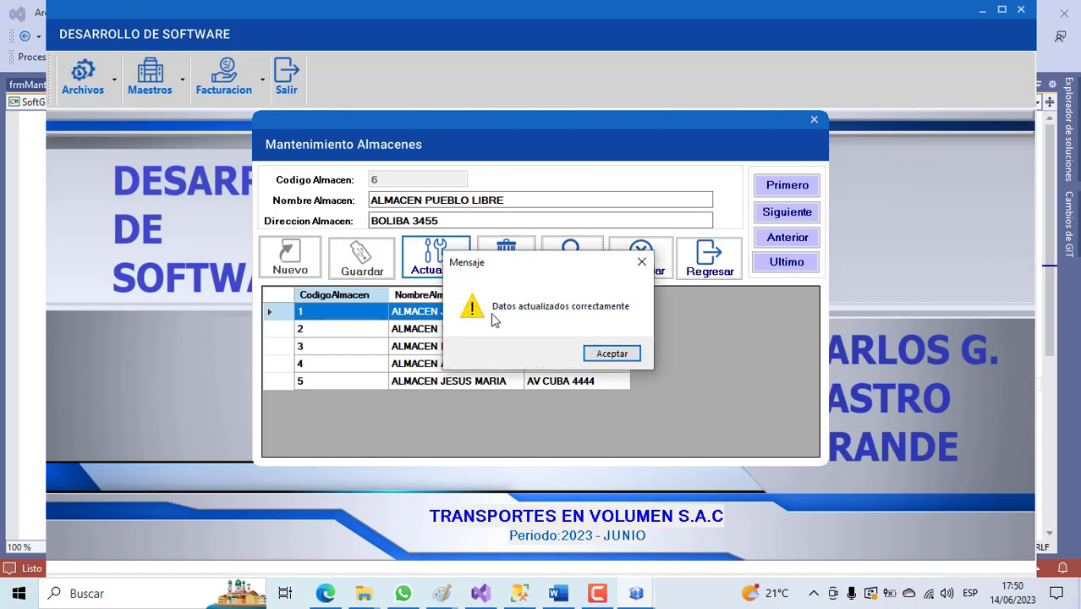
left_click(610, 353)
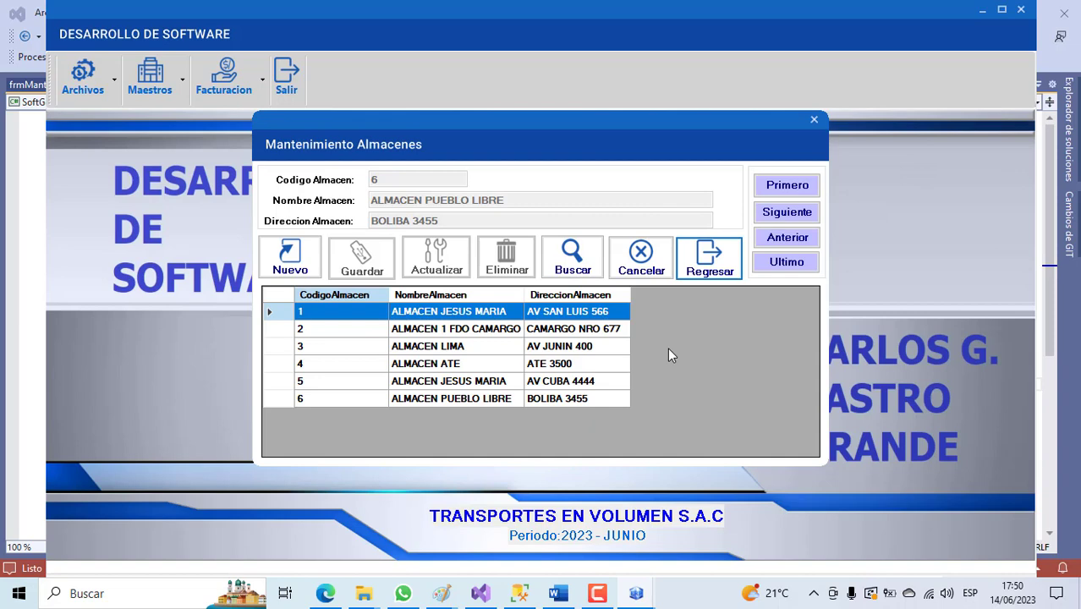
Step: Load warehouse 4, ALMACEN ATE, through the warehouse search and delete the record
left_click(570, 260)
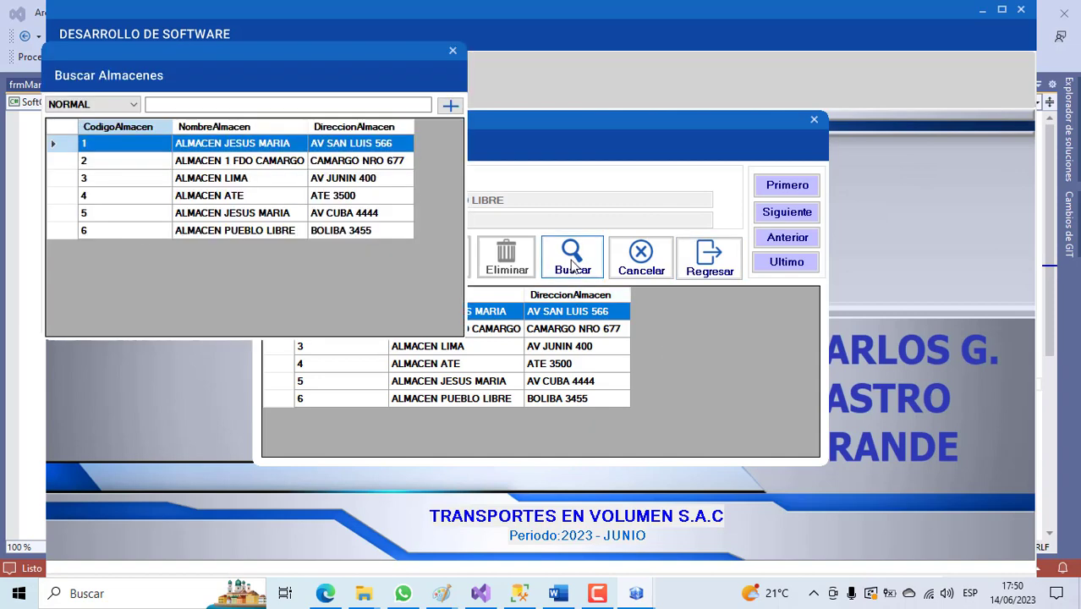
double_click(64, 197)
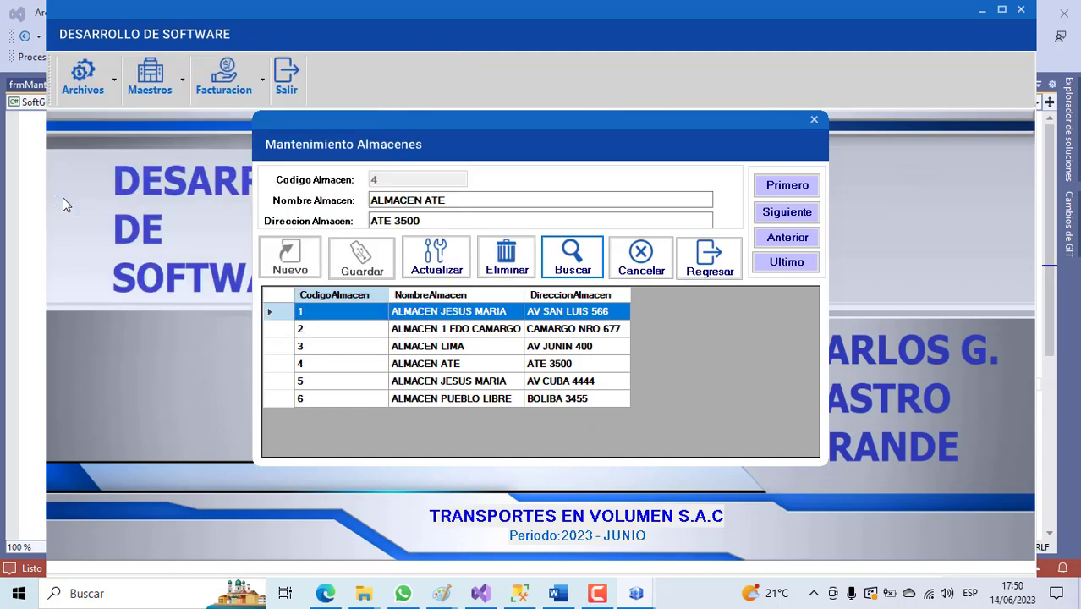
left_click(522, 259)
left_click(523, 354)
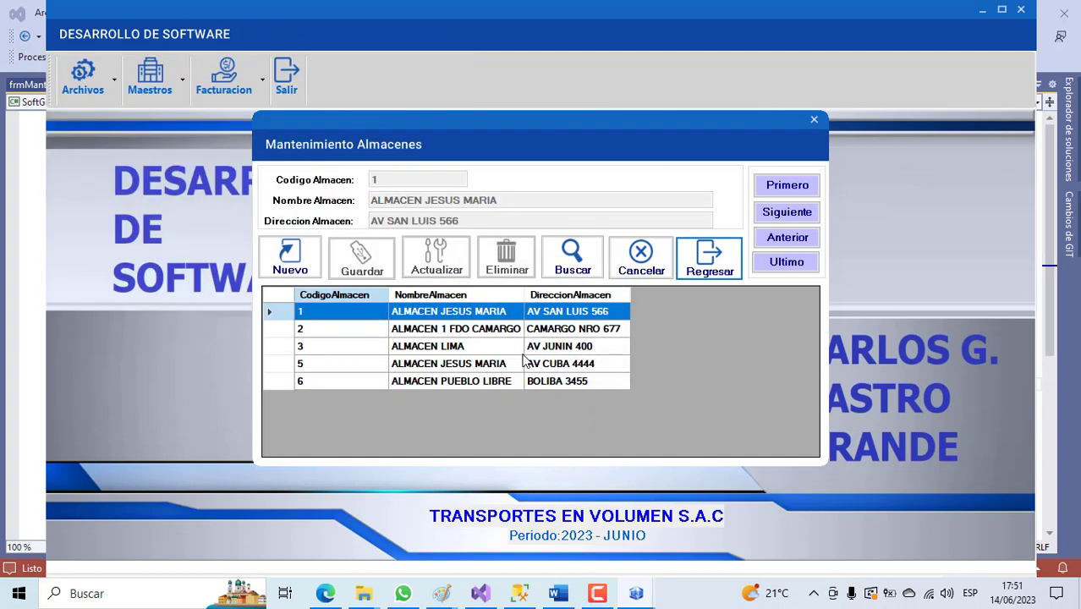
Step: Load warehouse 5, ALMACEN JESUS MARIA, through the warehouse search and delete the record
left_click(572, 262)
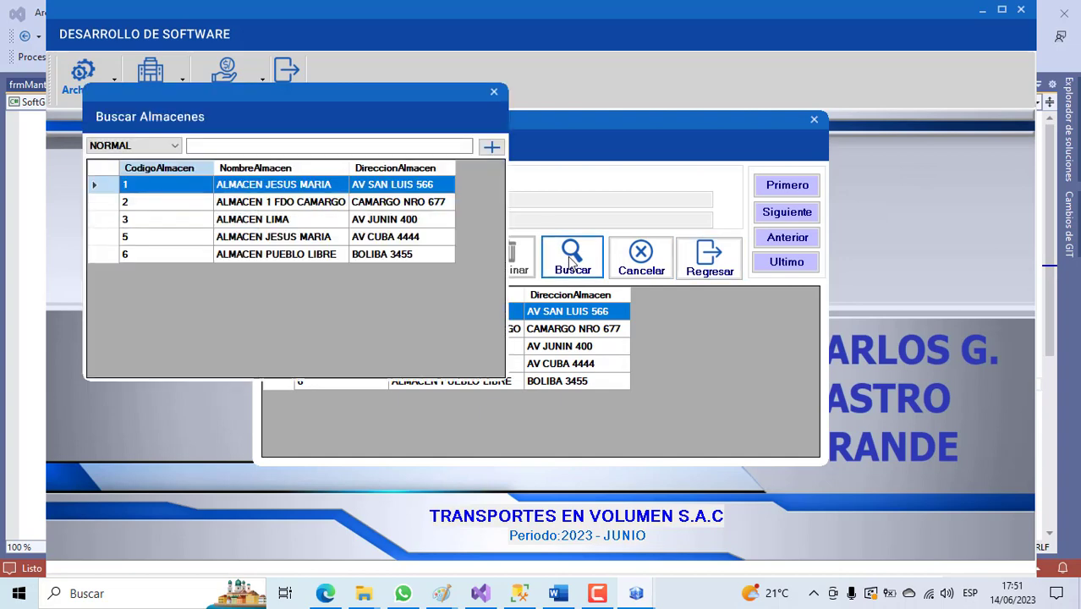
double_click(167, 237)
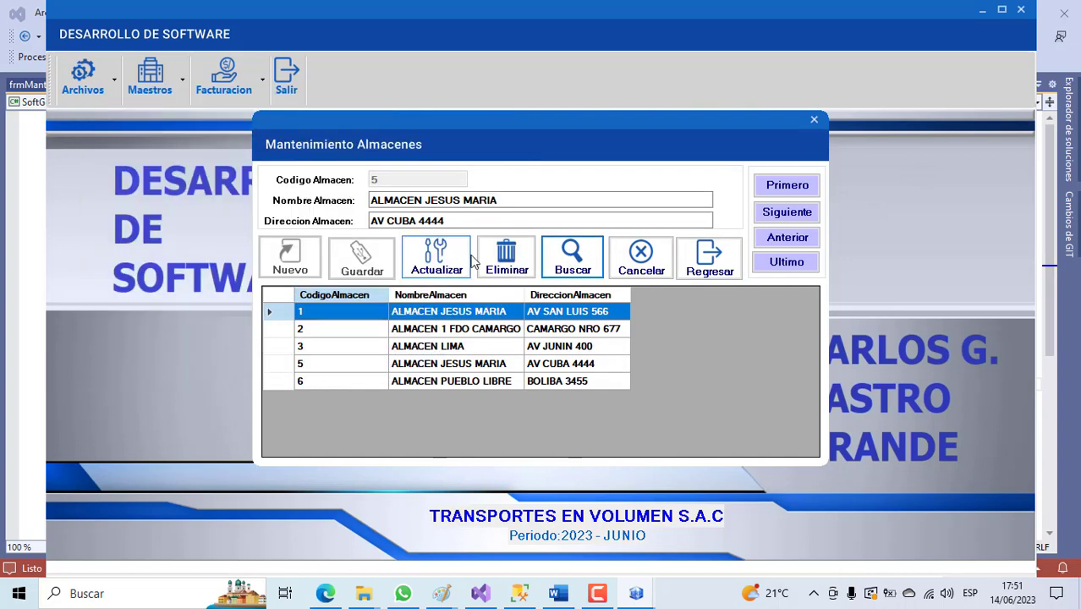
left_click(506, 258)
left_click(507, 359)
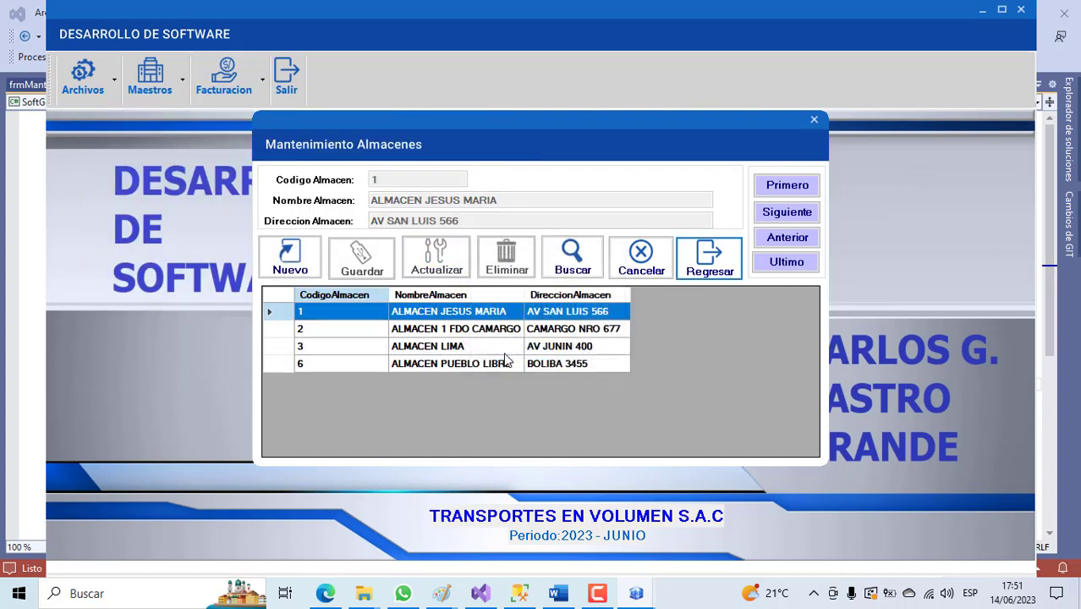
left_click(288, 260)
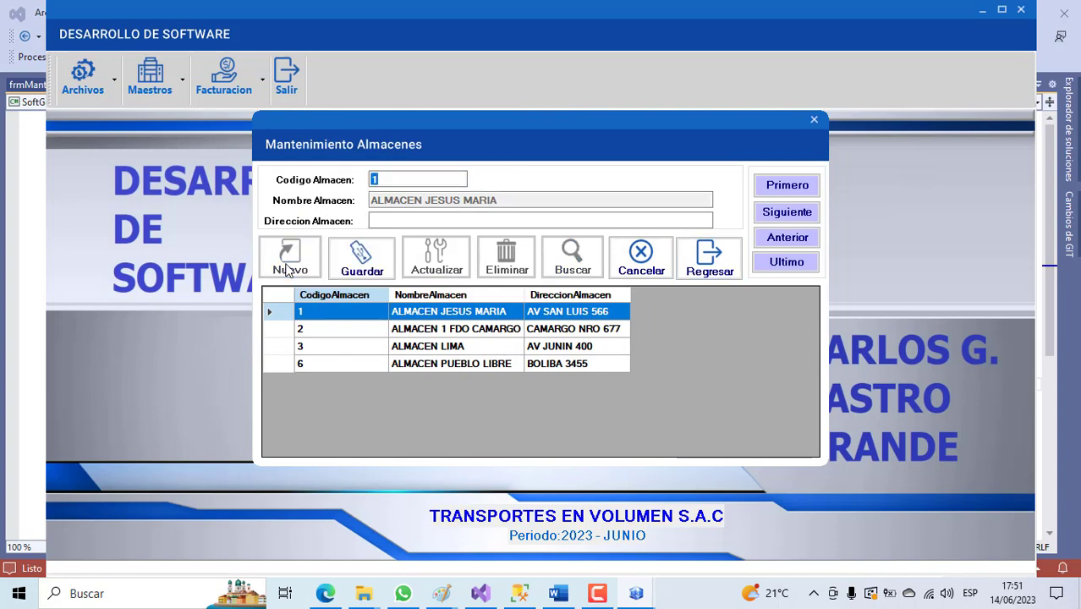
left_click(630, 272)
left_click(571, 267)
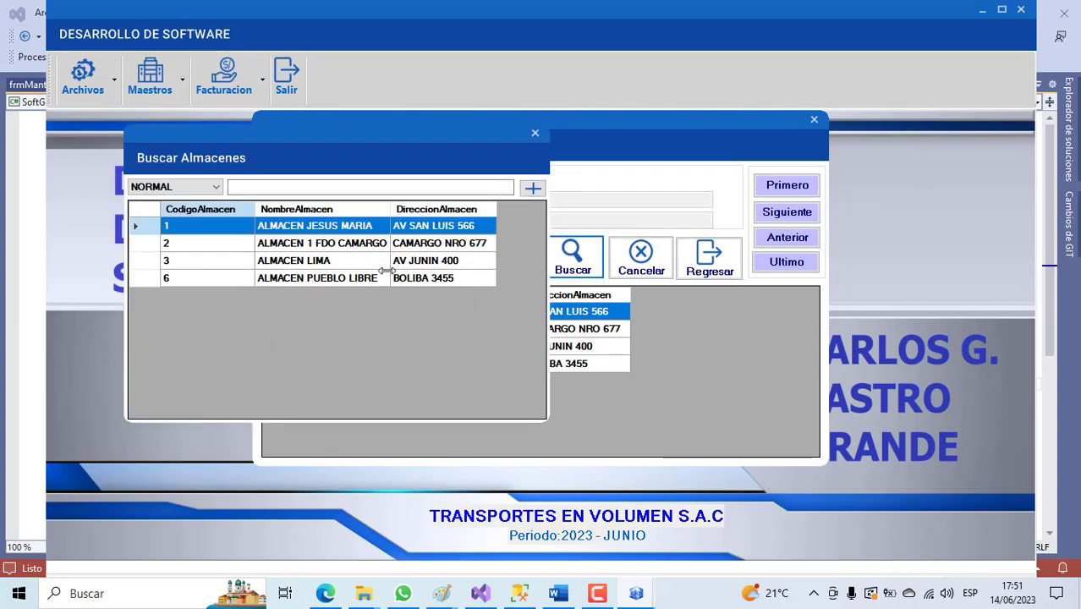
double_click(149, 261)
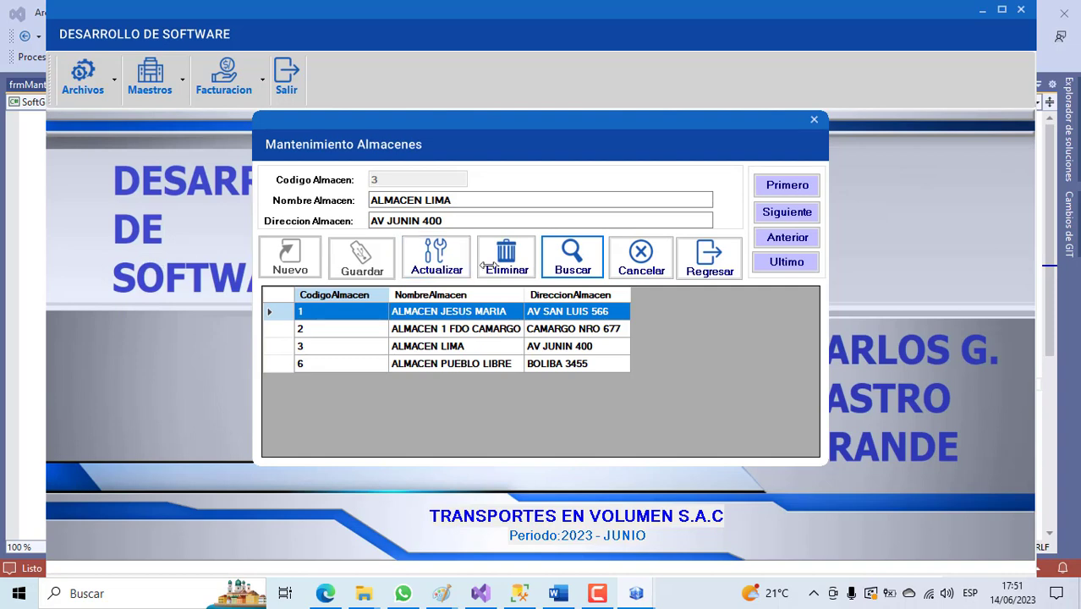
left_click(641, 266)
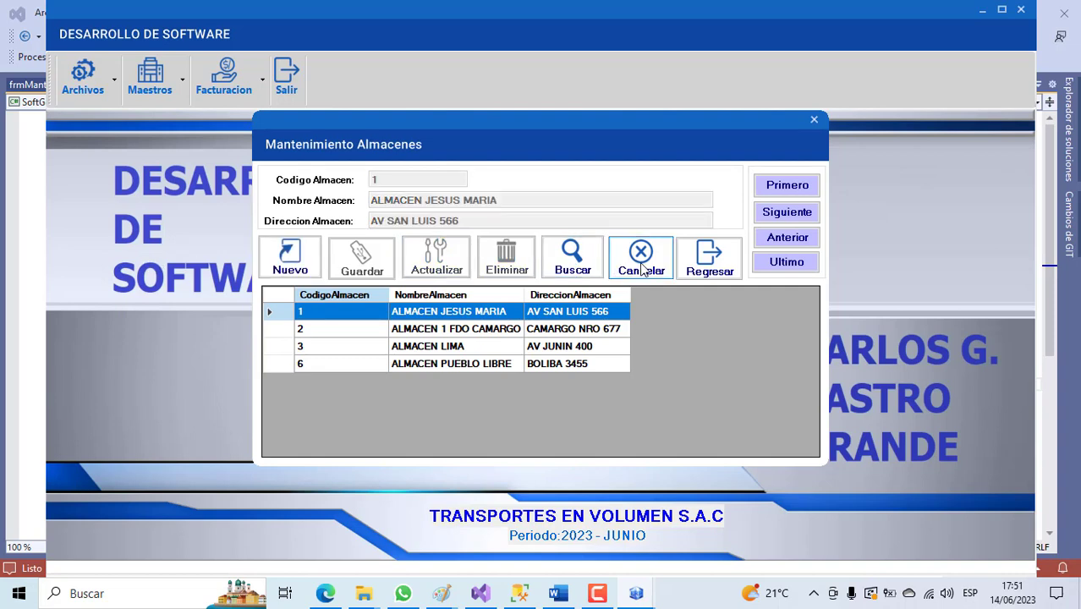
Step: Browse the remaining warehouse records from the last one backward, forward again and back to the first
left_click(777, 266)
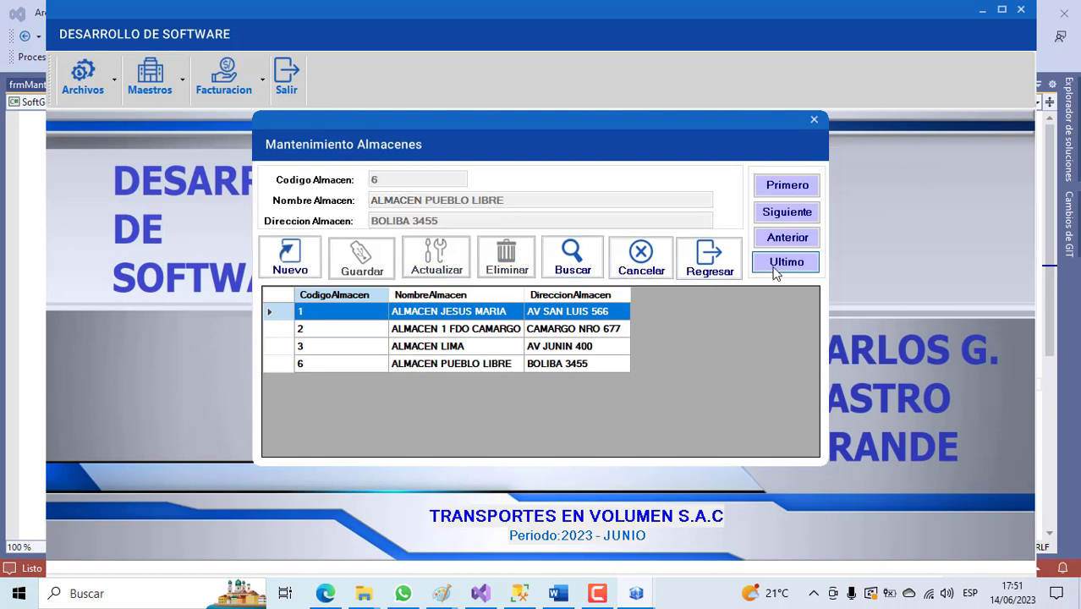
left_click(774, 244)
left_click(773, 240)
left_click(772, 238)
left_click(769, 213)
left_click(769, 212)
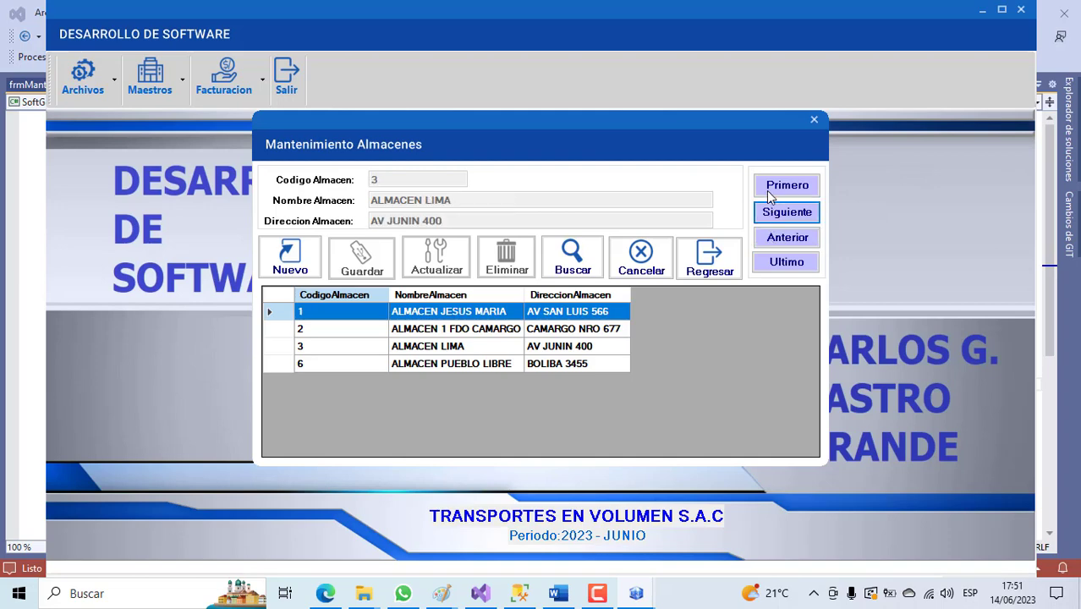
left_click(769, 188)
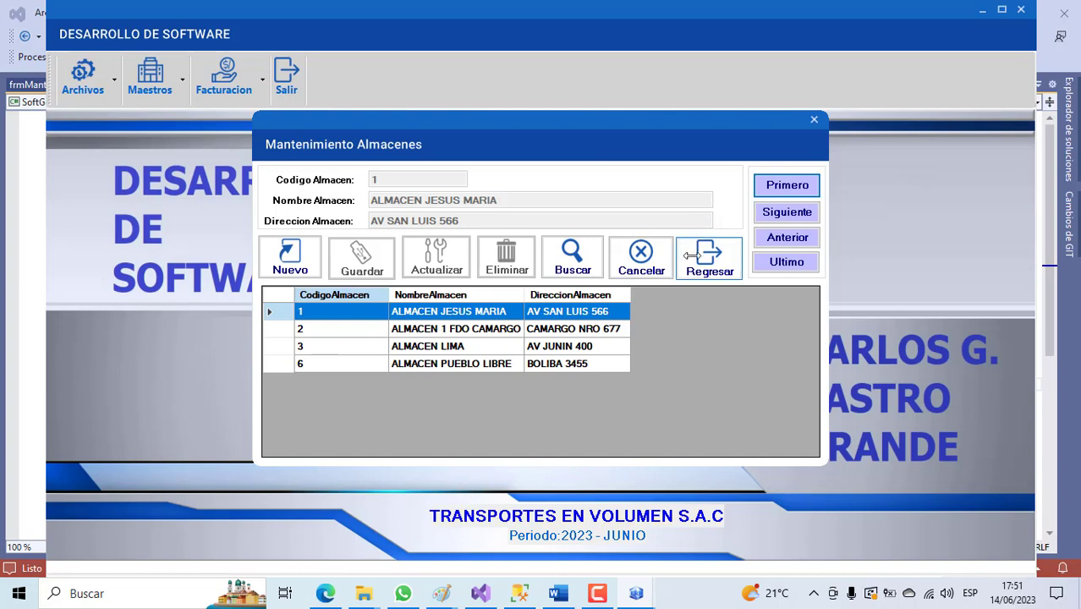
left_click(588, 579)
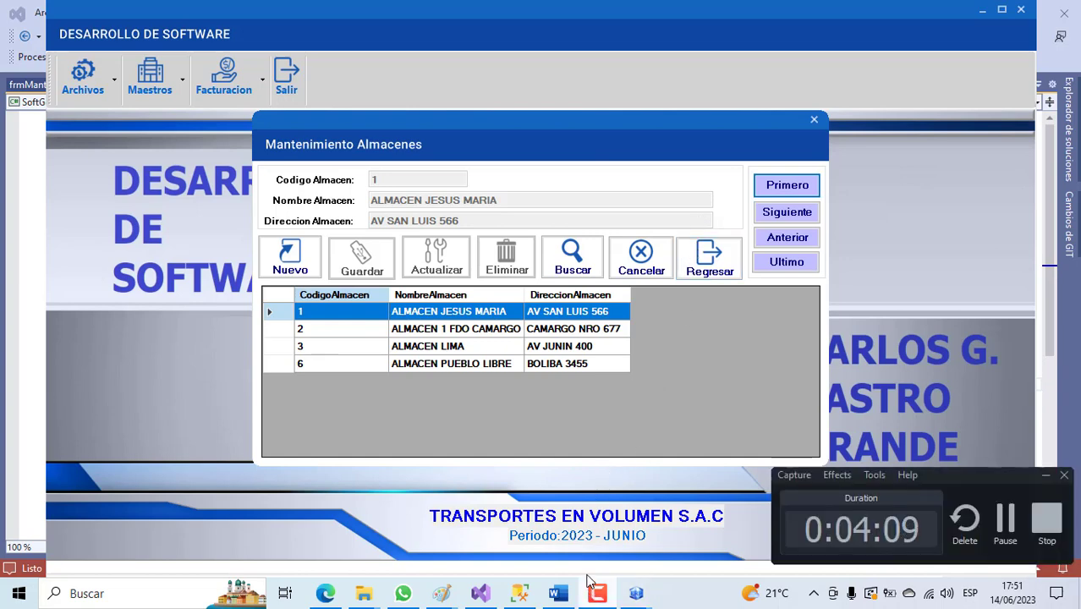